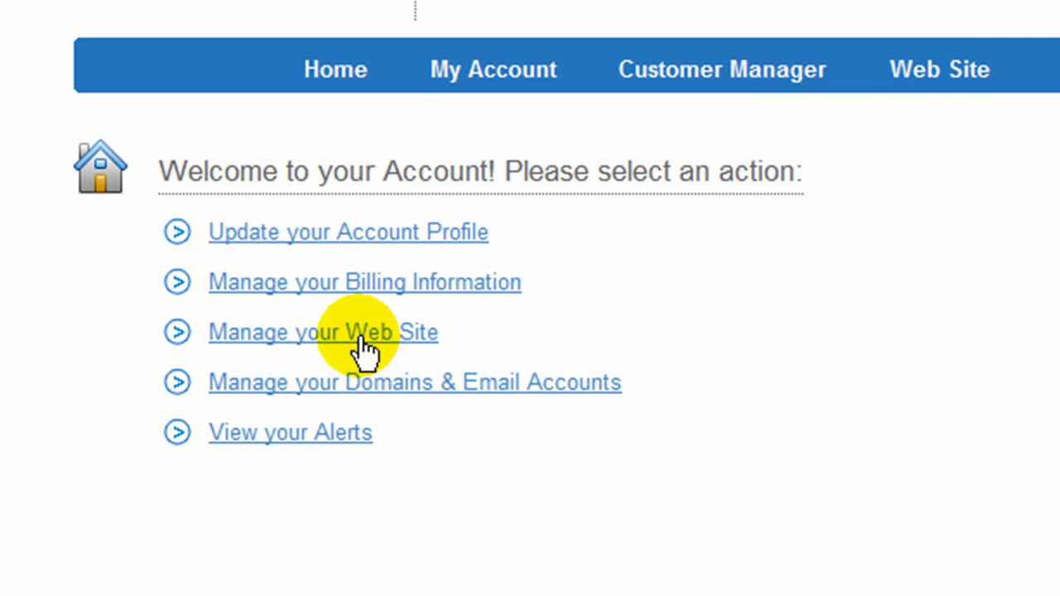
- Open the Home page for editing from the web site's page list
{"action": "left_click", "coordinate": [360, 340]}
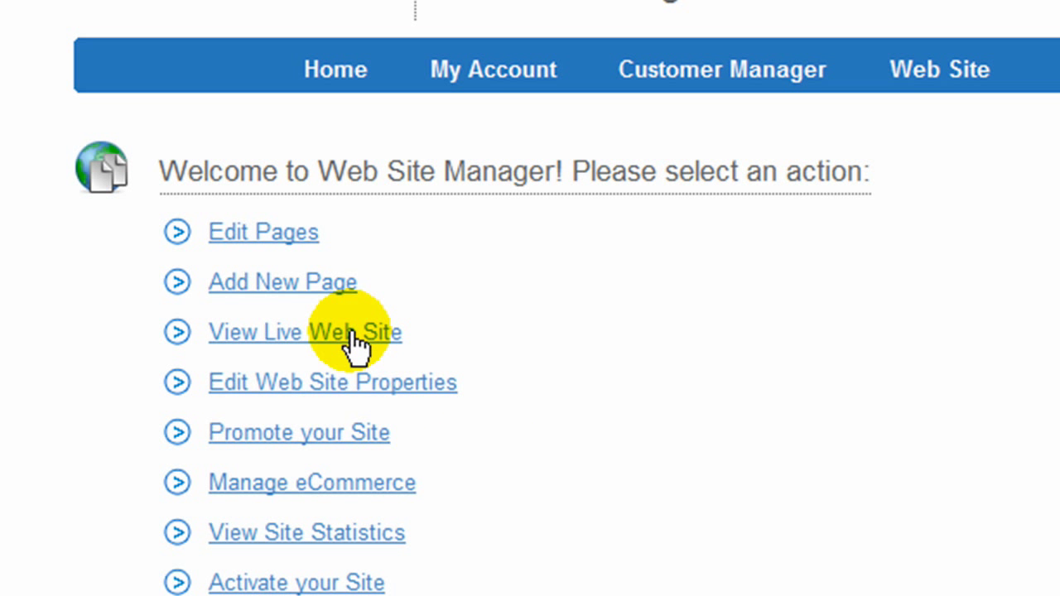
{"action": "left_click", "coordinate": [238, 232]}
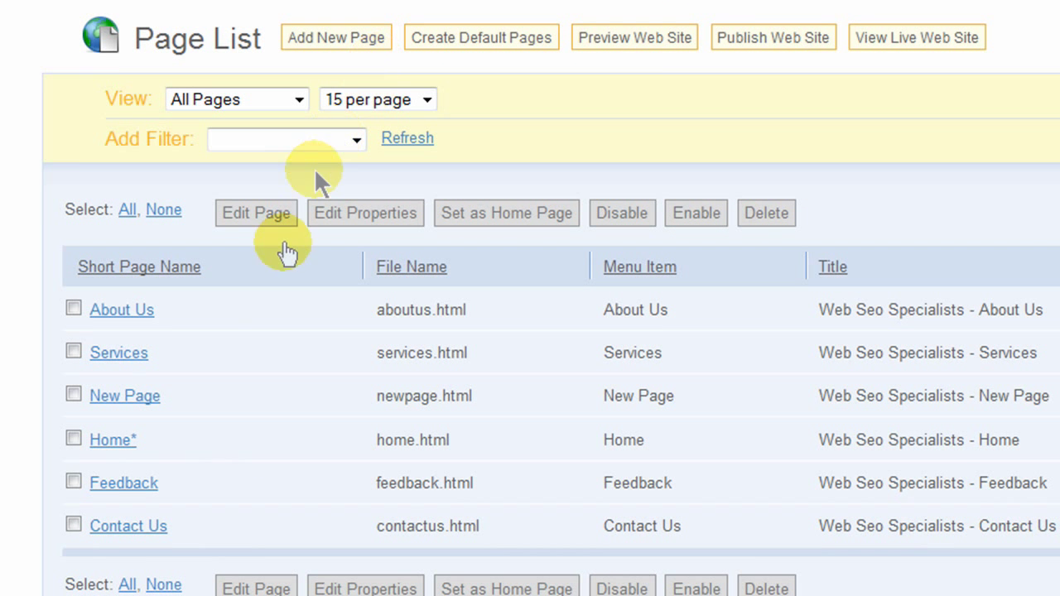
{"action": "left_click", "coordinate": [113, 439]}
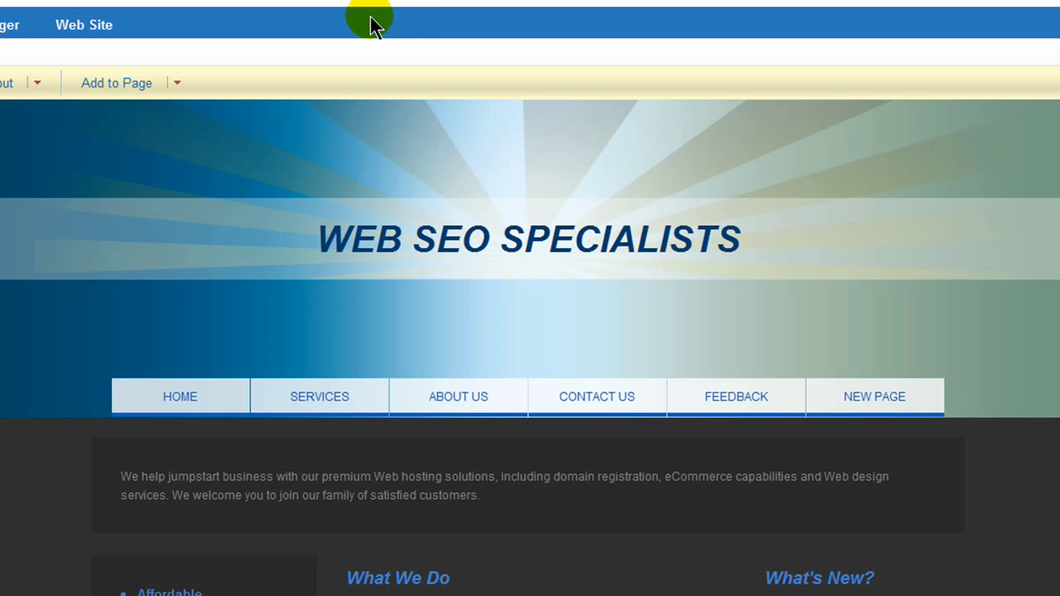
- Choose to add a Flash video to the page and bring up the video upload dialog
{"action": "left_click", "coordinate": [158, 104]}
{"action": "left_click", "coordinate": [178, 87]}
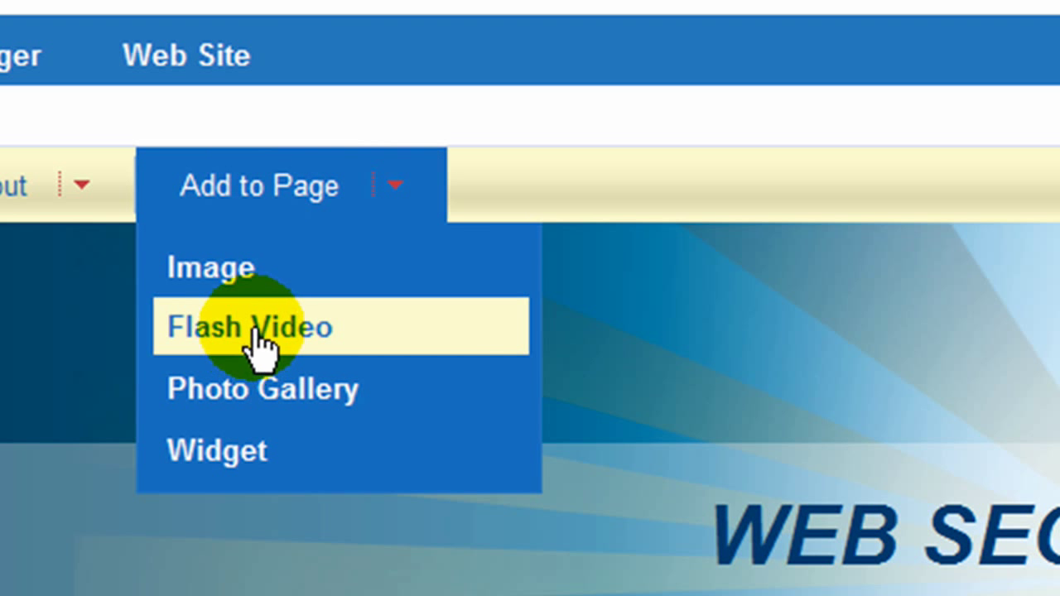
{"action": "left_click", "coordinate": [251, 331]}
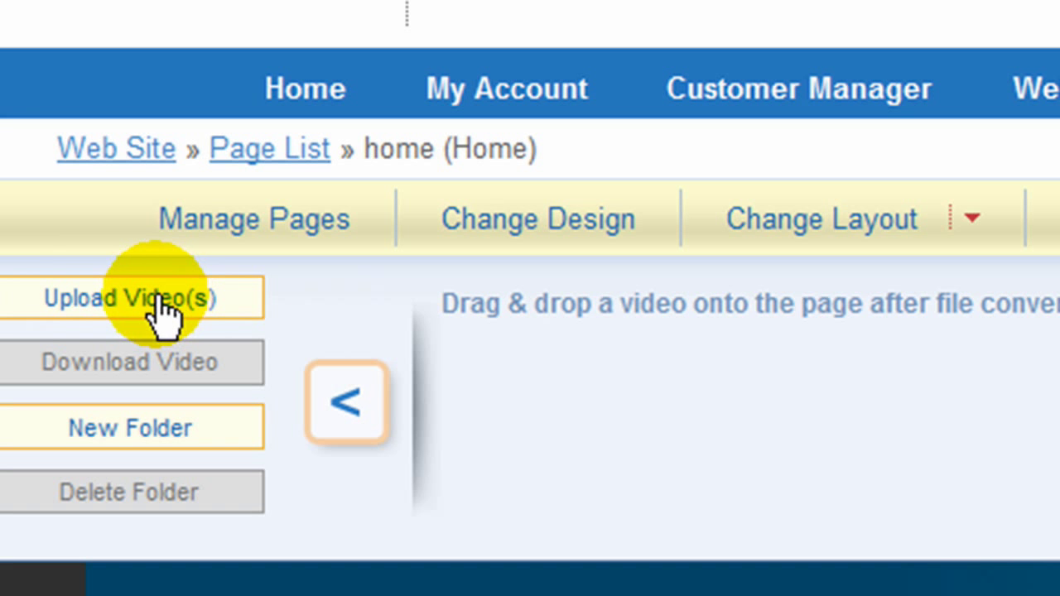
{"action": "left_click", "coordinate": [159, 300]}
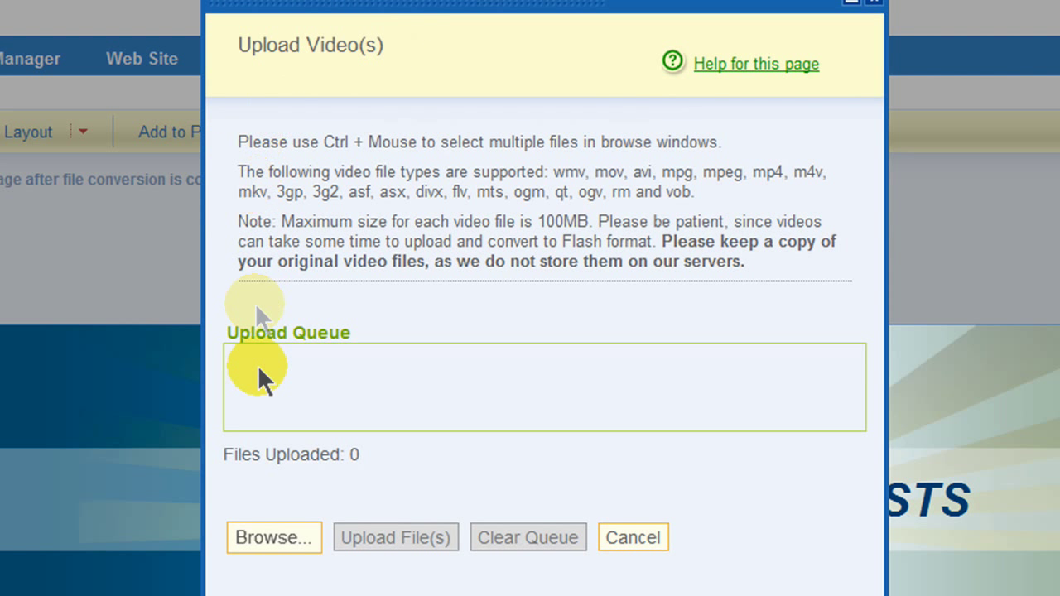
- Upload the video file Carrie-New-Site.wmv, close the upload dialog and collapse the Flash video area
{"action": "left_click", "coordinate": [272, 539]}
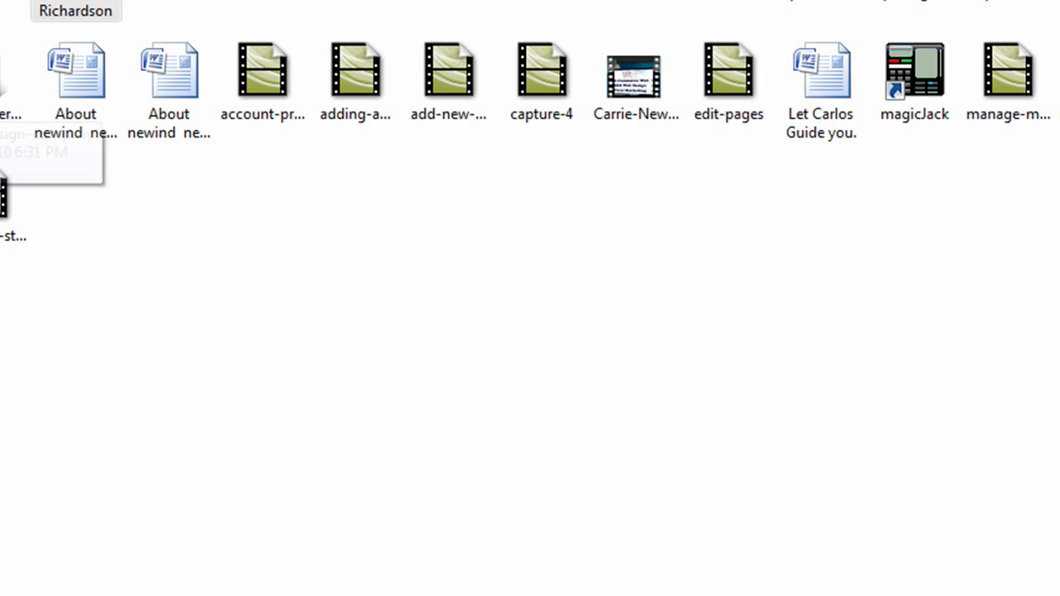
{"action": "double_click", "coordinate": [638, 89]}
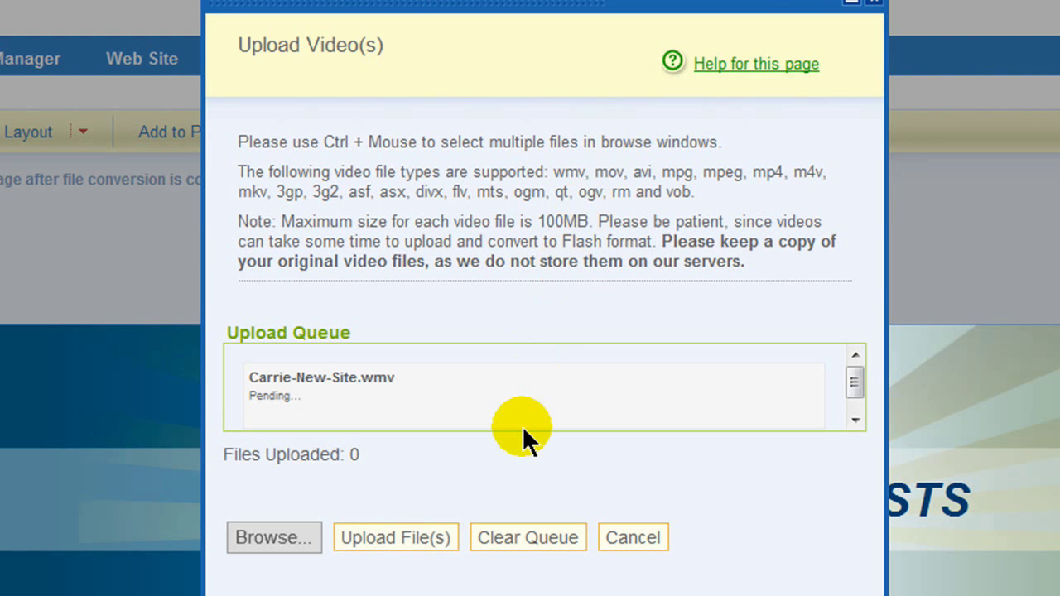
{"action": "left_click", "coordinate": [396, 540]}
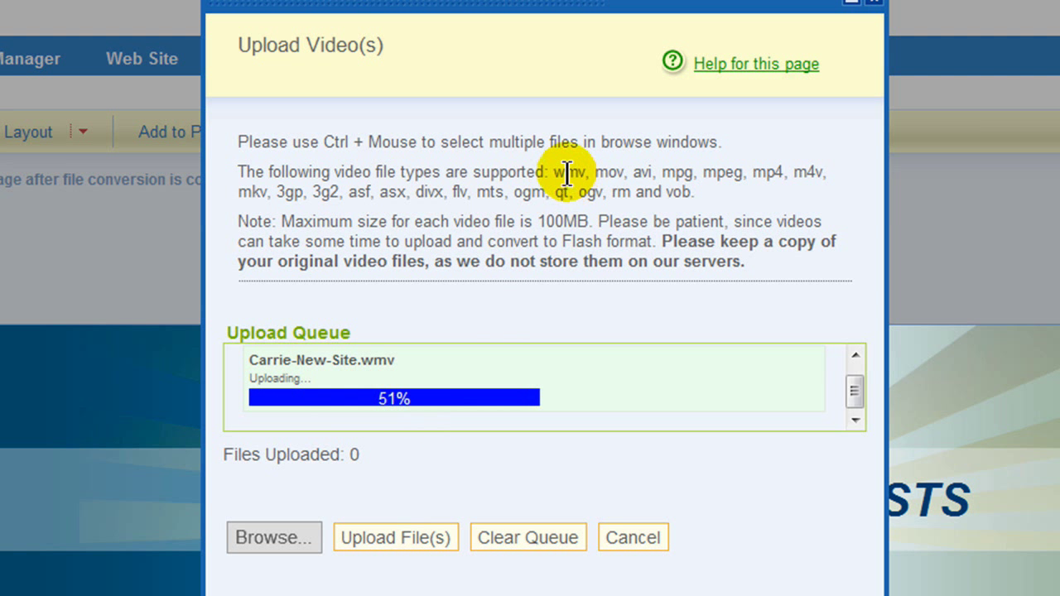
{"action": "left_click_drag", "start_coordinate": [553, 172], "coordinate": [737, 195]}
{"action": "left_click", "coordinate": [735, 194]}
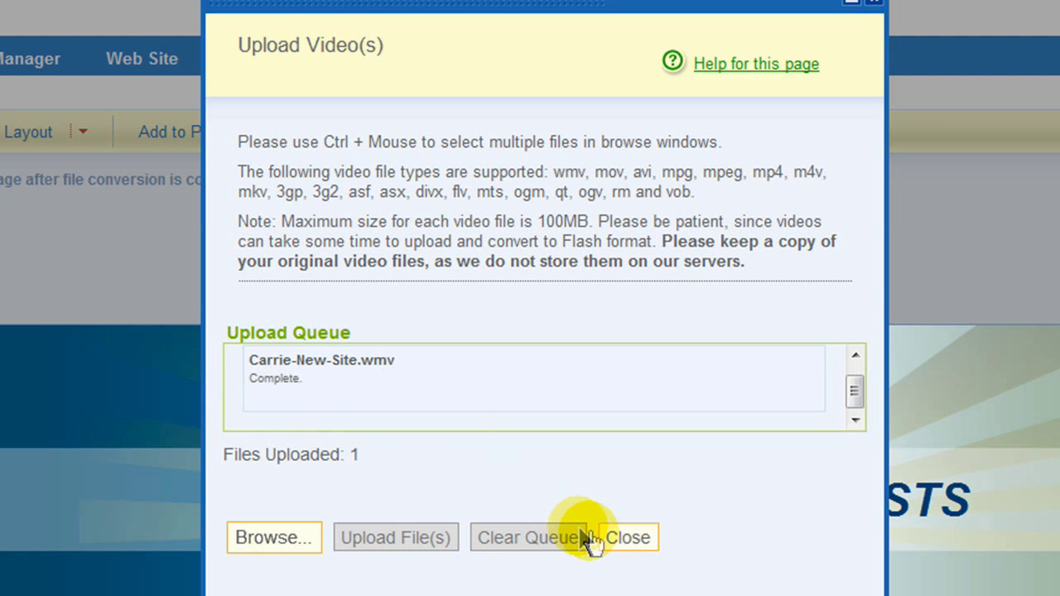
{"action": "left_click", "coordinate": [628, 539]}
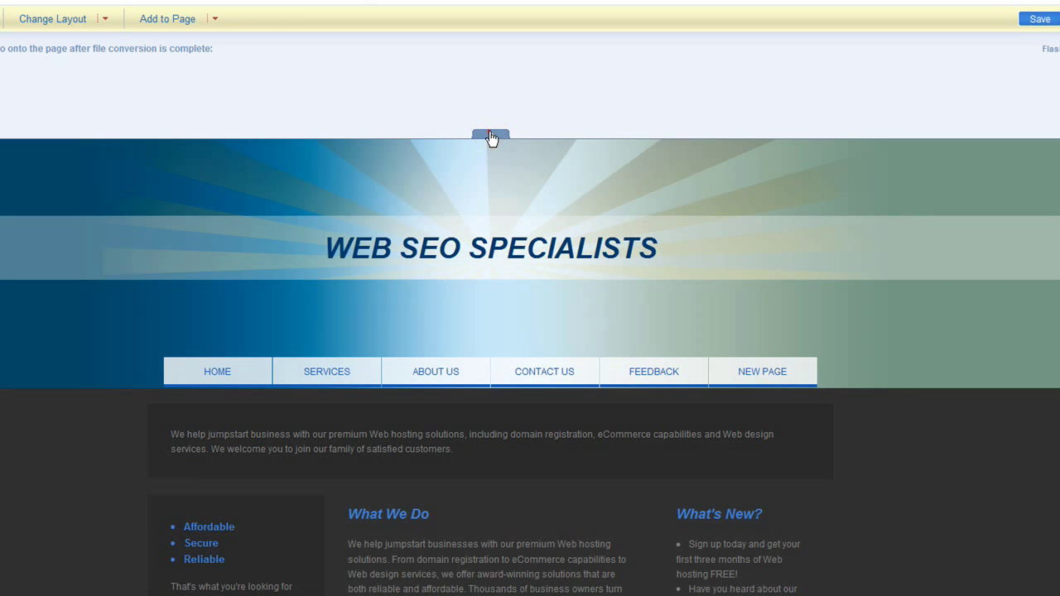
{"action": "left_click", "coordinate": [491, 135]}
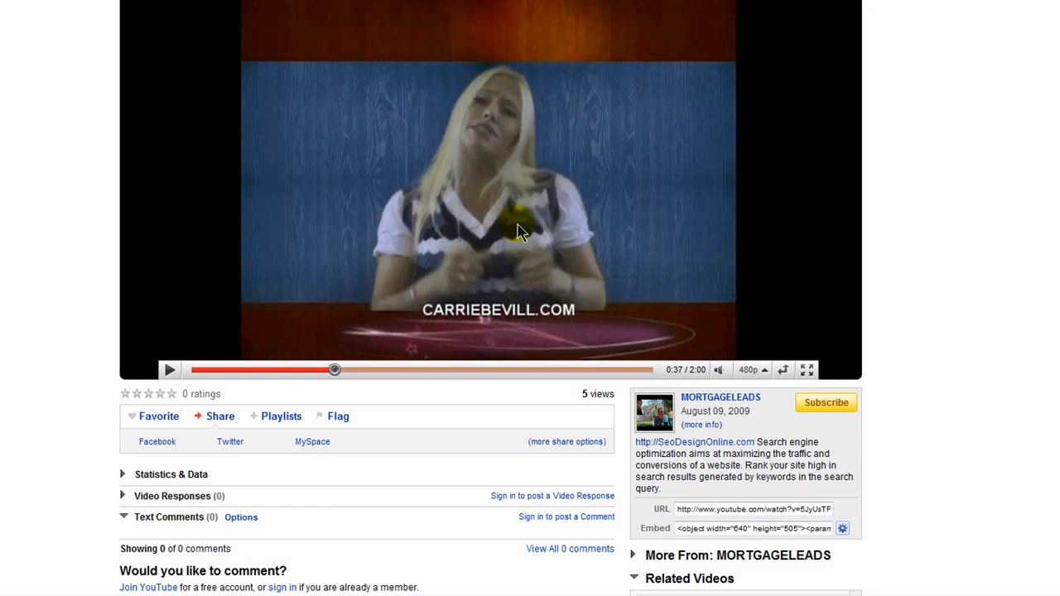
- On the video's YouTube page, set the embed size to 320x265 and copy the embed code
{"action": "scroll", "coordinate": [921, 170], "scroll_direction": "down", "scroll_amount": 3}
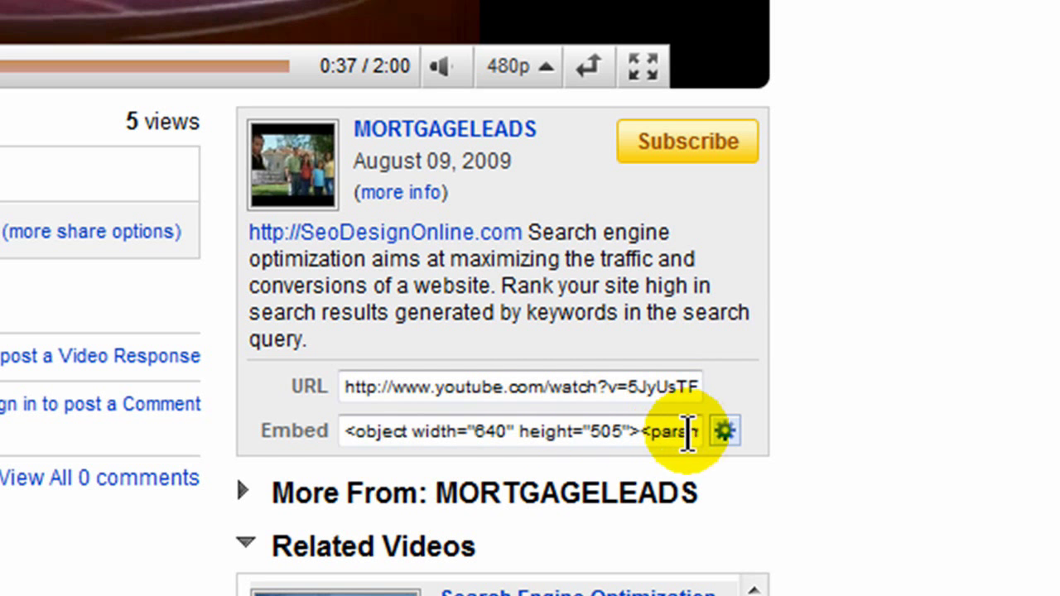
{"action": "left_click", "coordinate": [722, 431]}
{"action": "scroll", "coordinate": [878, 397], "scroll_direction": "down", "scroll_amount": 3}
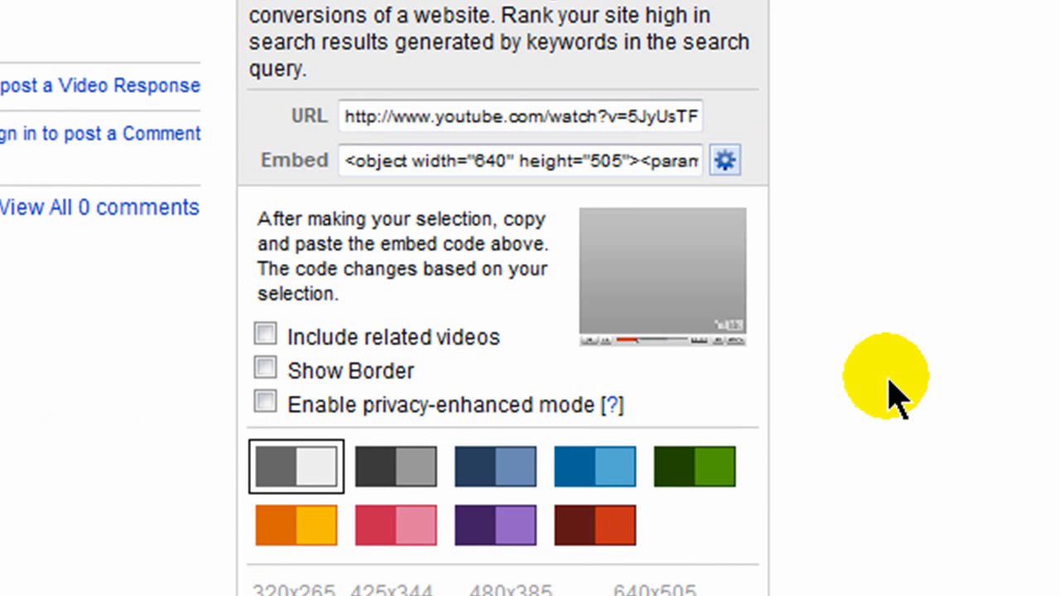
{"action": "scroll", "coordinate": [897, 397], "scroll_direction": "down", "scroll_amount": 3}
{"action": "left_click", "coordinate": [290, 369]}
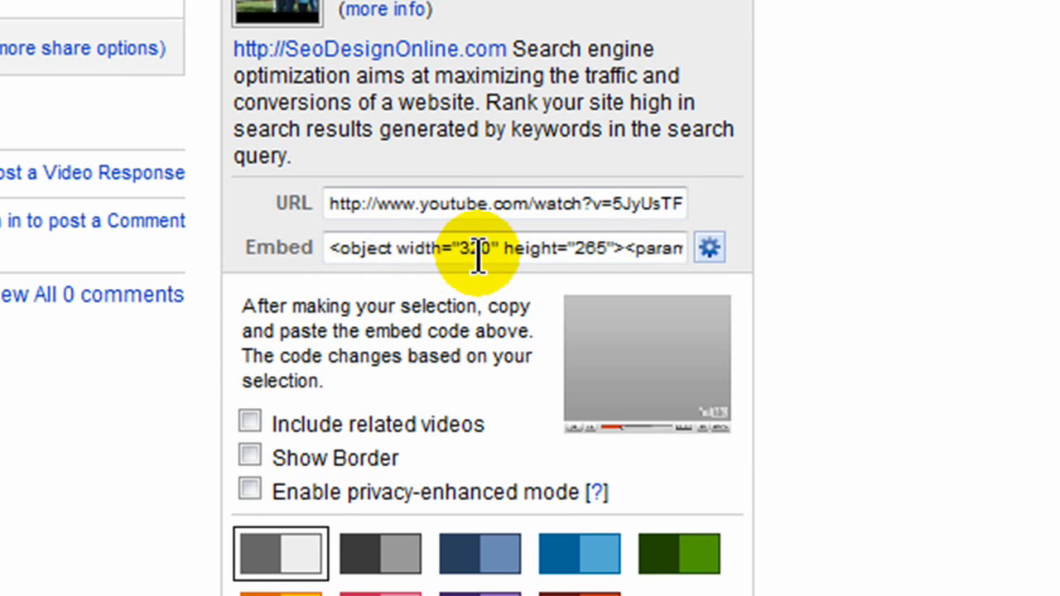
{"action": "left_click", "coordinate": [480, 256]}
{"action": "right_click", "coordinate": [483, 256]}
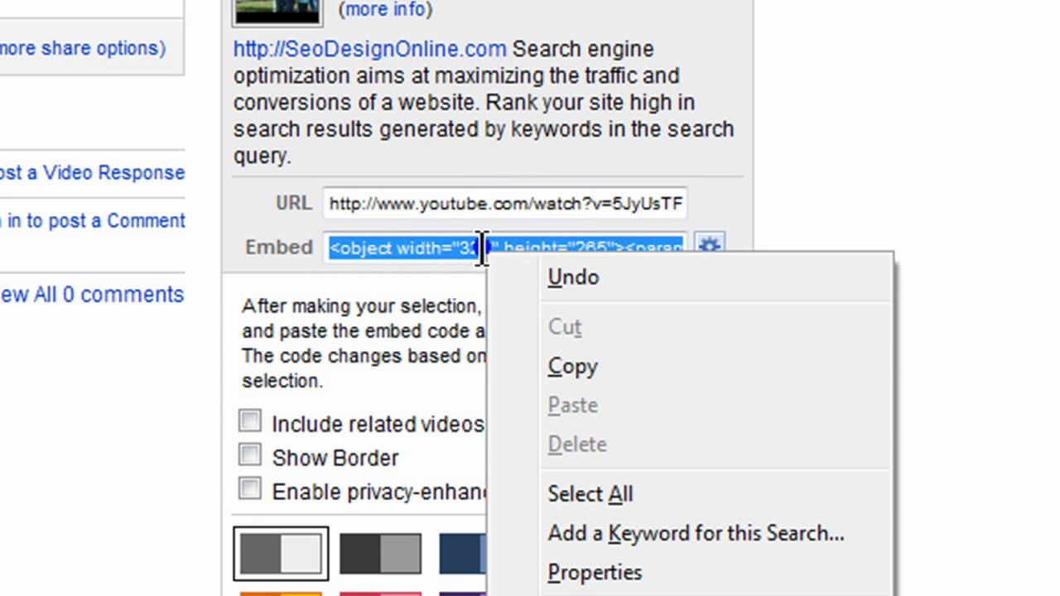
{"action": "left_click", "coordinate": [549, 365]}
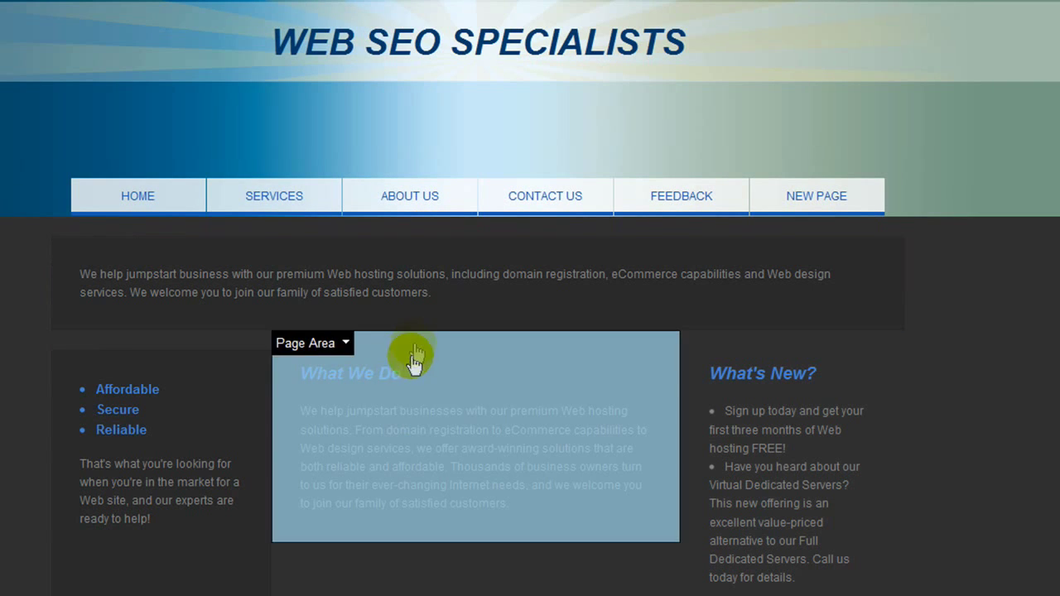
- Edit the "What We Do" text block and open its HTML source
{"action": "left_click", "coordinate": [319, 364]}
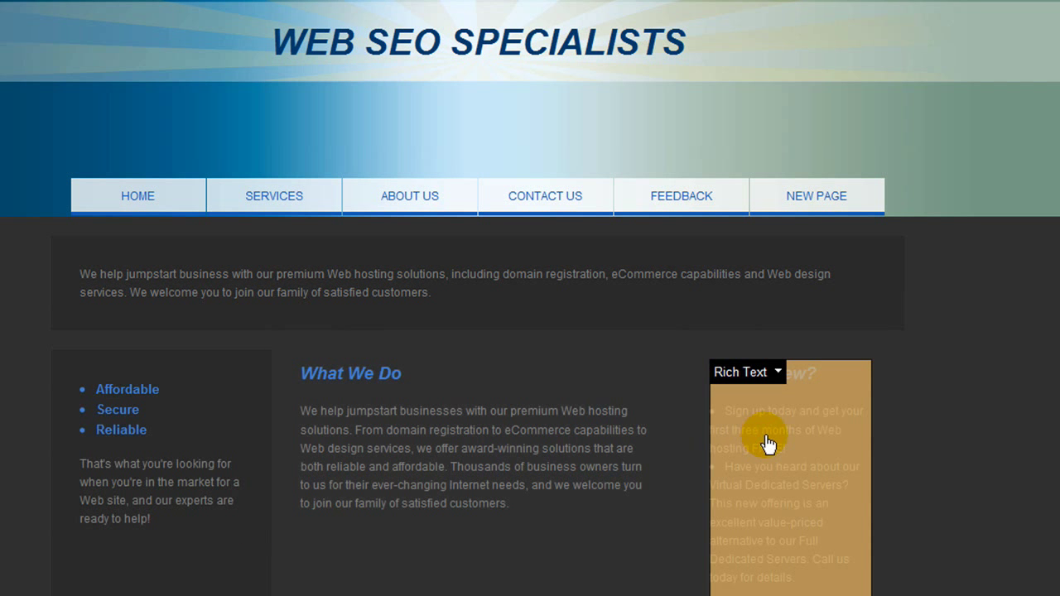
{"action": "left_click", "coordinate": [420, 413]}
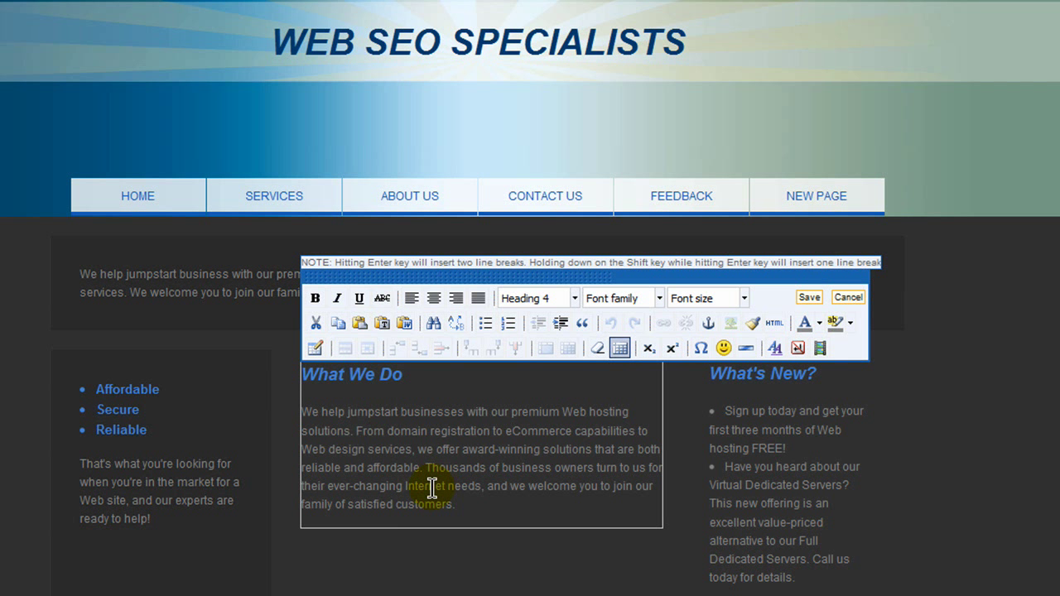
{"action": "left_click", "coordinate": [771, 323]}
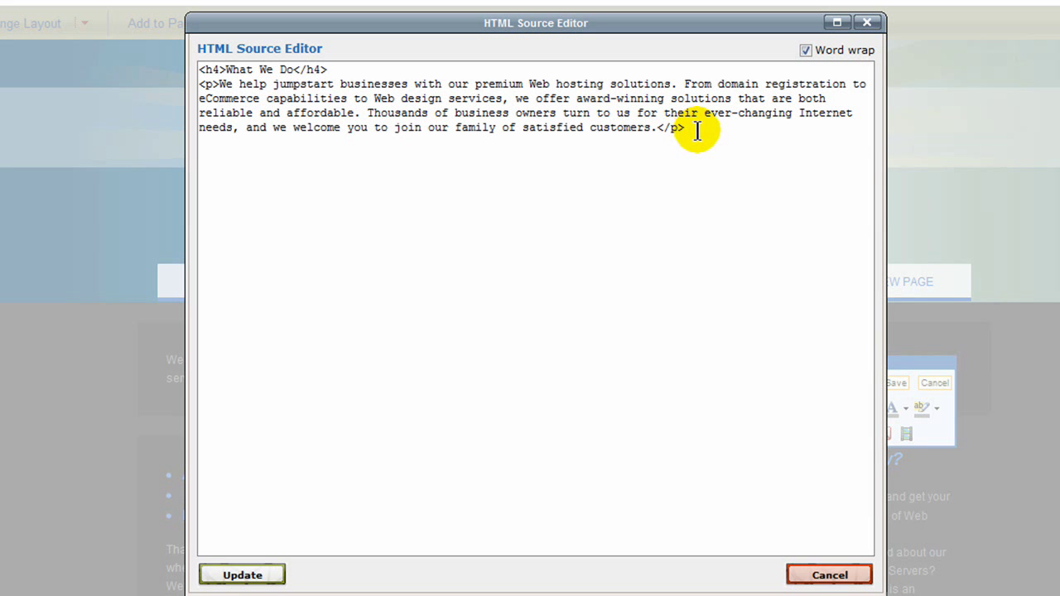
- Insert two line breaks before the "What We Do" heading, paste the YouTube embed code above it and update the source
{"action": "left_click_drag", "start_coordinate": [697, 130], "coordinate": [178, 66]}
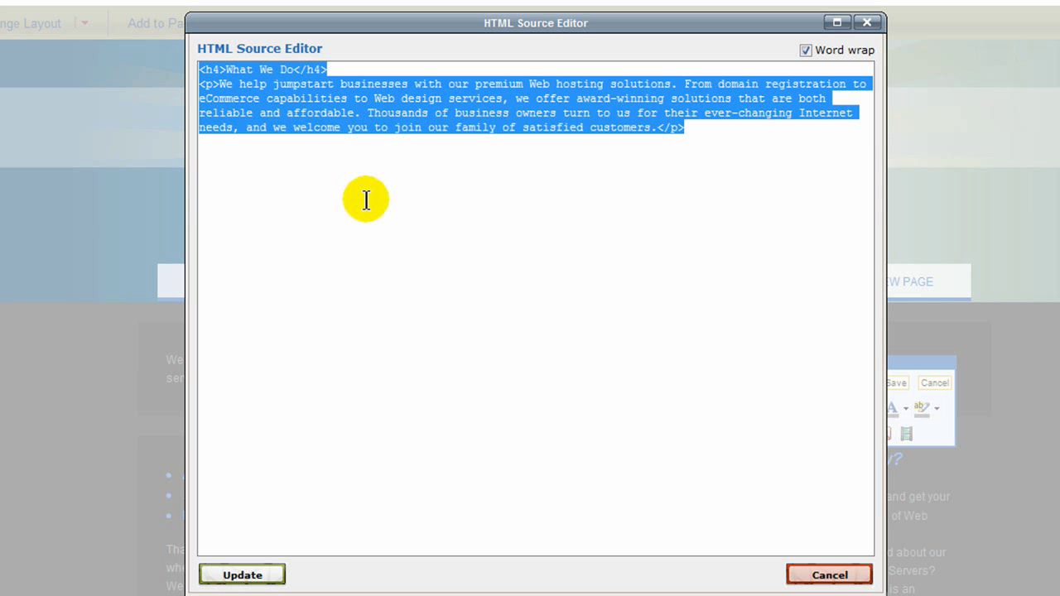
{"action": "left_click", "coordinate": [434, 161]}
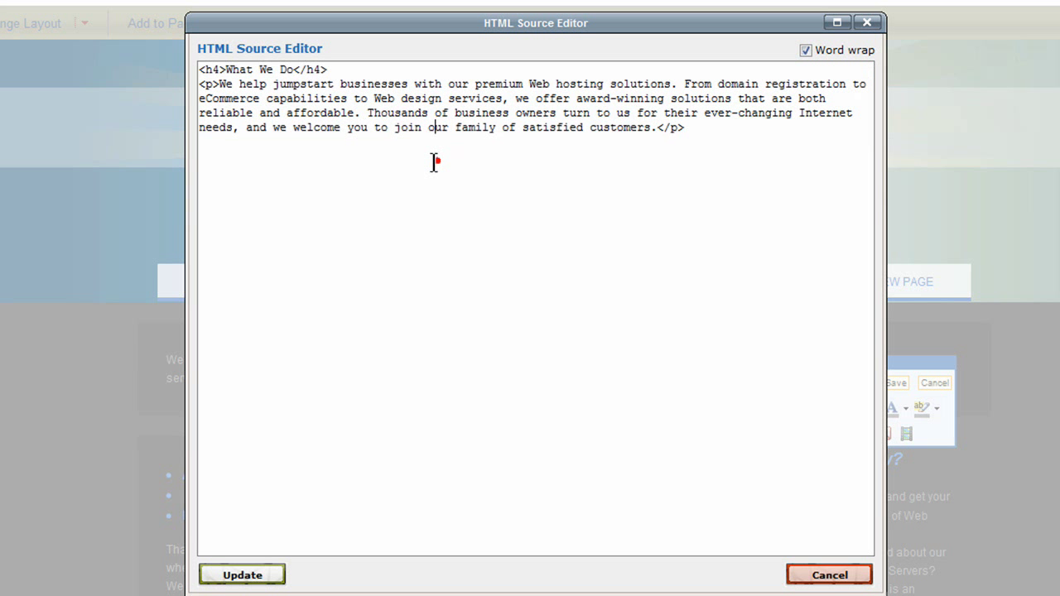
{"action": "left_click", "coordinate": [199, 70]}
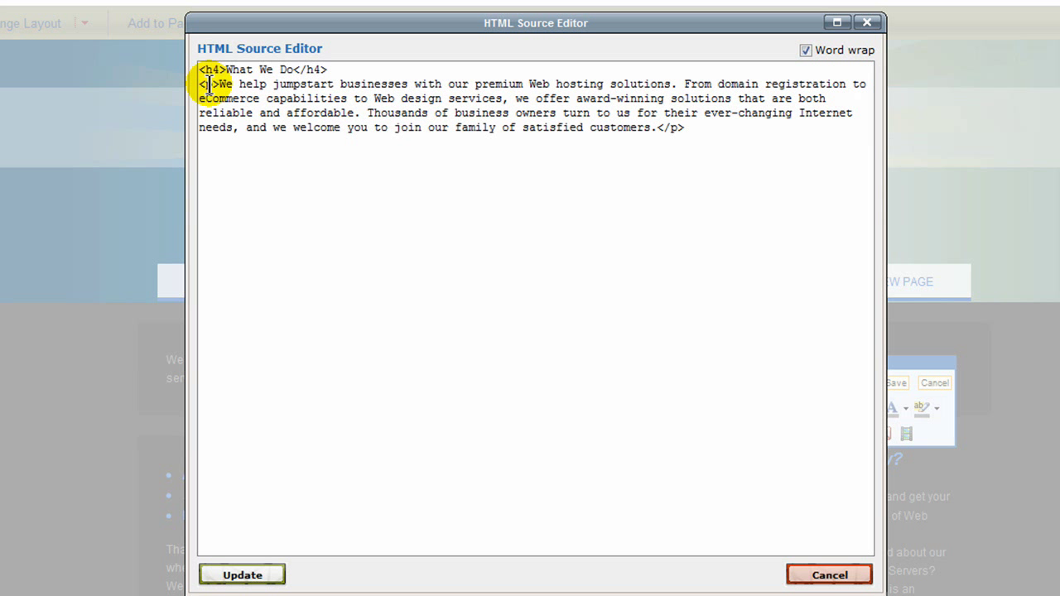
{"action": "key", "text": "Return"}
{"action": "key", "text": "Return"}
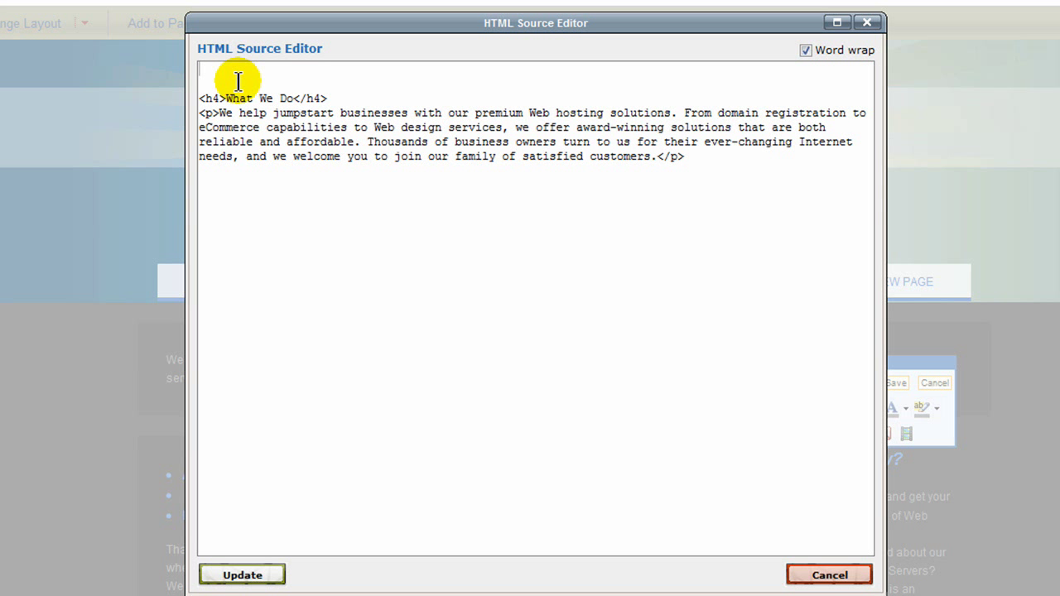
{"action": "key", "text": "ctrl+v"}
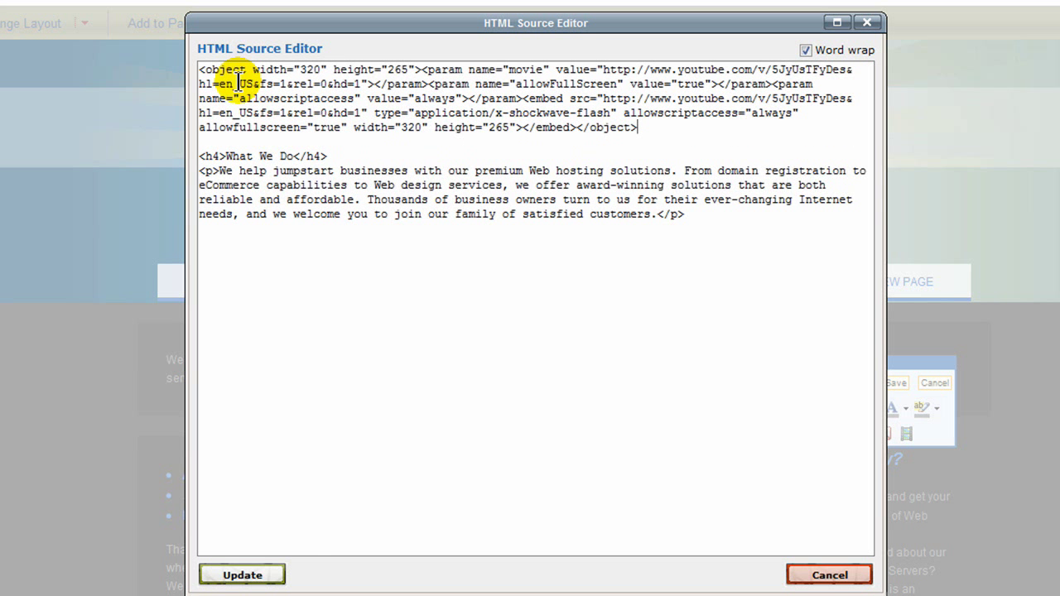
{"action": "left_click", "coordinate": [242, 576]}
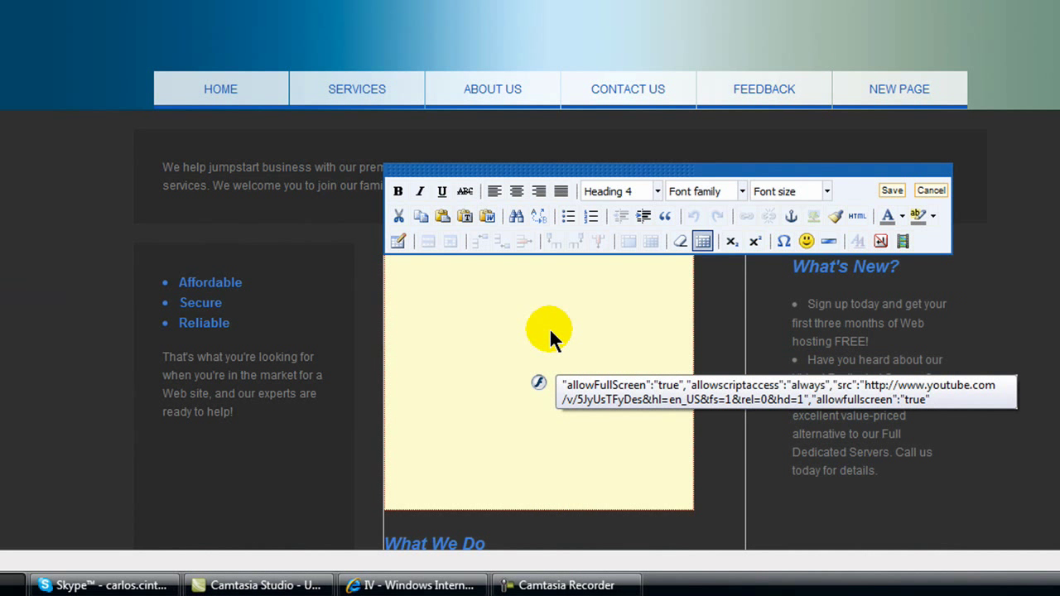
- Center the embedded video in the text block, then save the block and the page
{"action": "left_click", "coordinate": [552, 522]}
{"action": "left_click", "coordinate": [516, 191]}
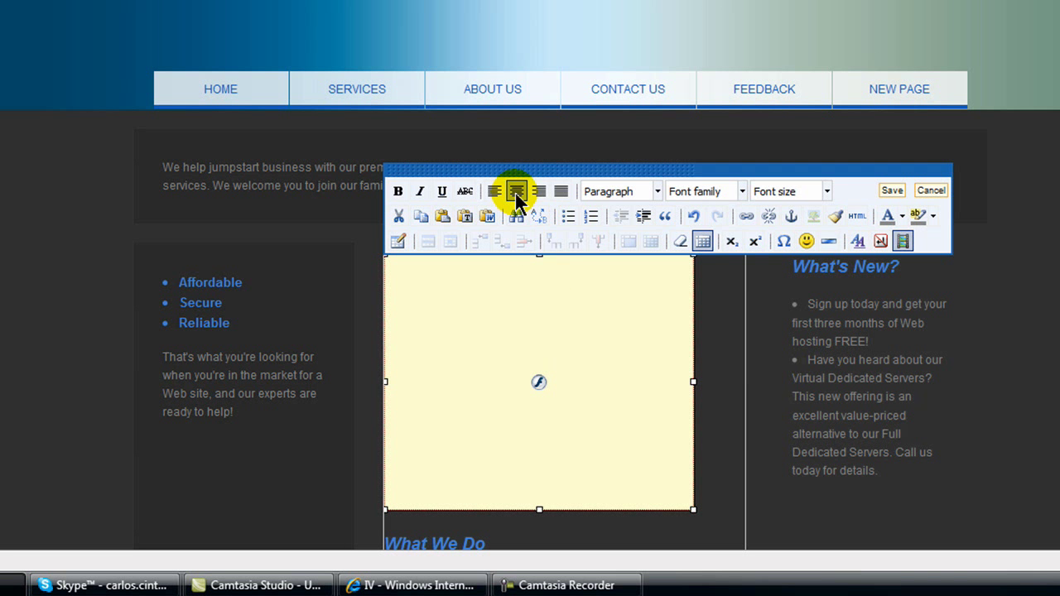
{"action": "left_click", "coordinate": [892, 192]}
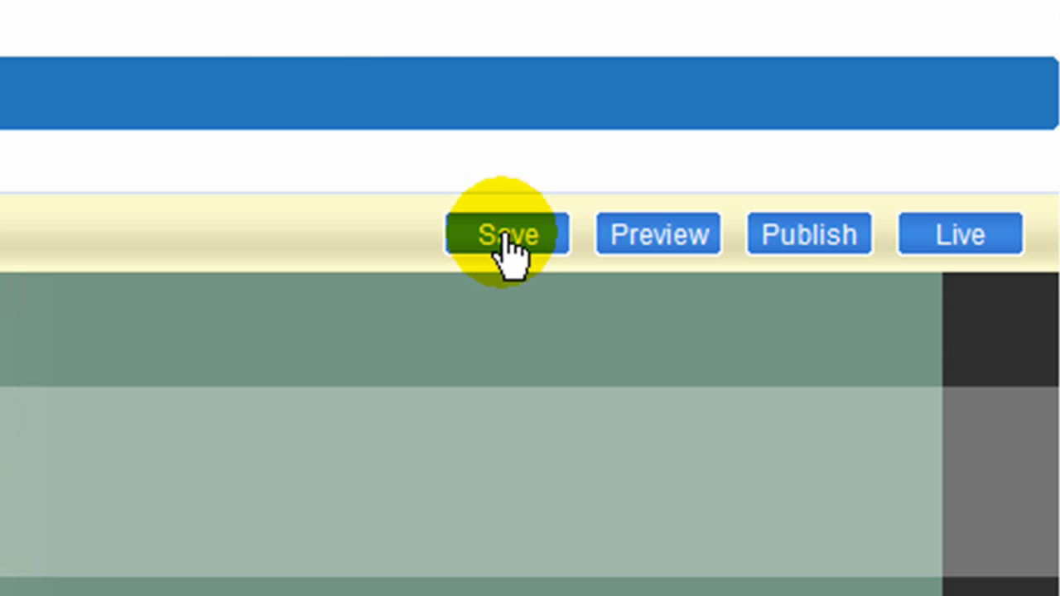
{"action": "left_click", "coordinate": [514, 219]}
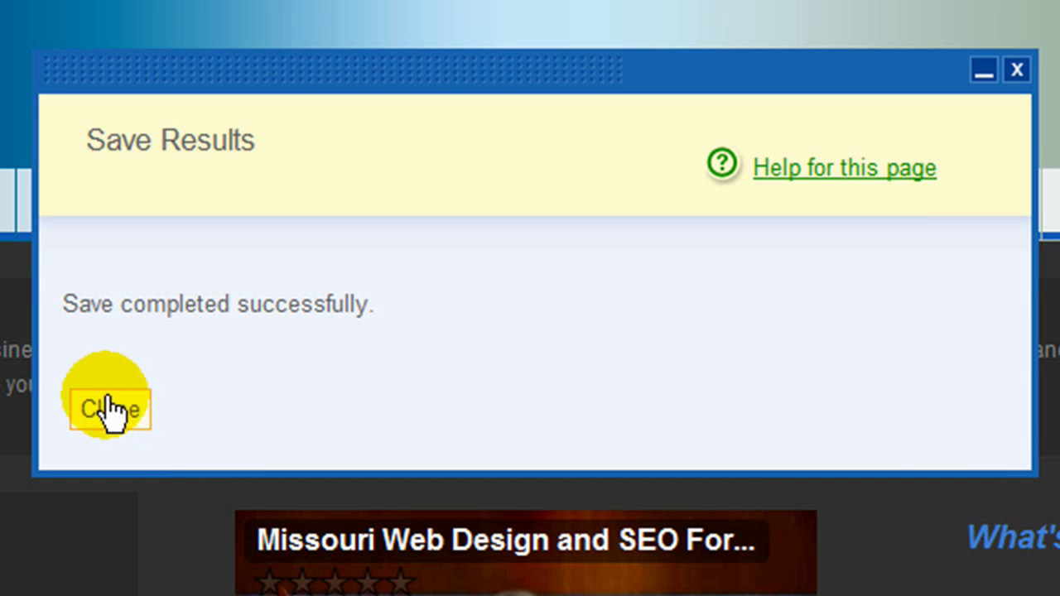
{"action": "left_click", "coordinate": [111, 409]}
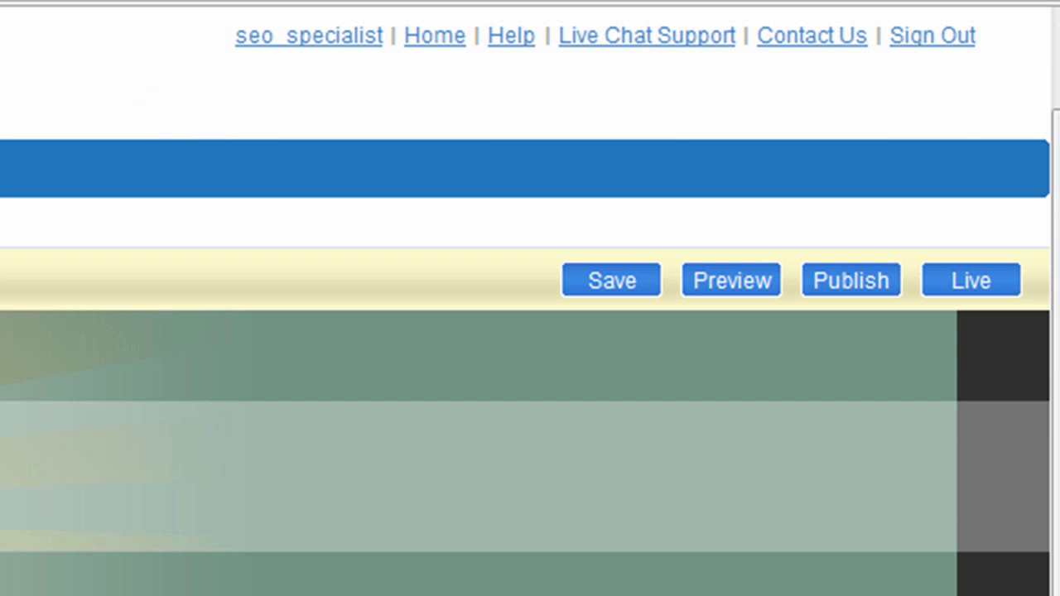
- Generate a preview of the web site, view it and play the embedded video
{"action": "left_click", "coordinate": [733, 286]}
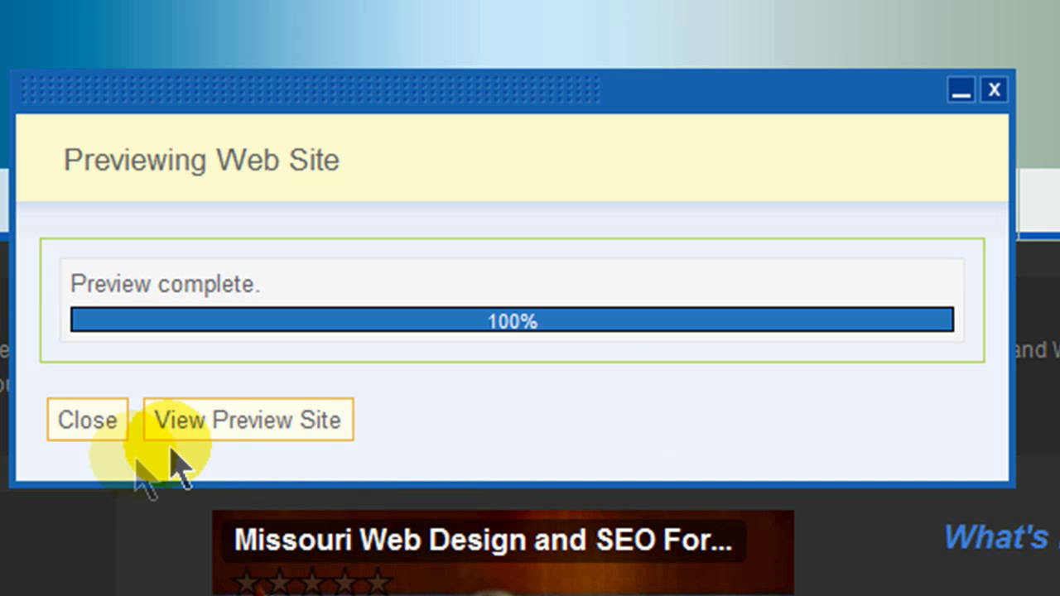
{"action": "left_click", "coordinate": [257, 420]}
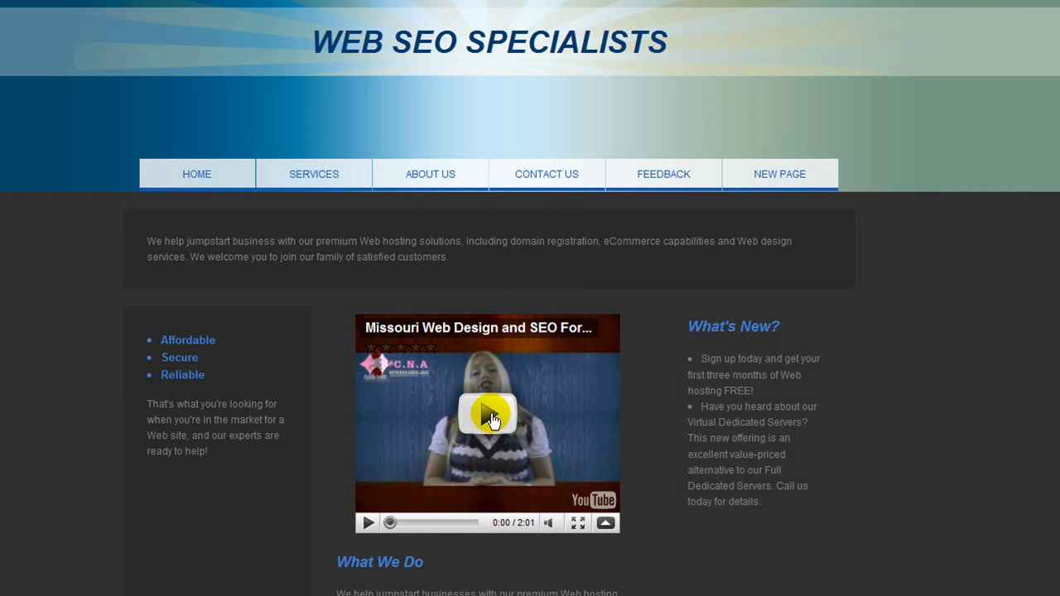
{"action": "left_click", "coordinate": [490, 421]}
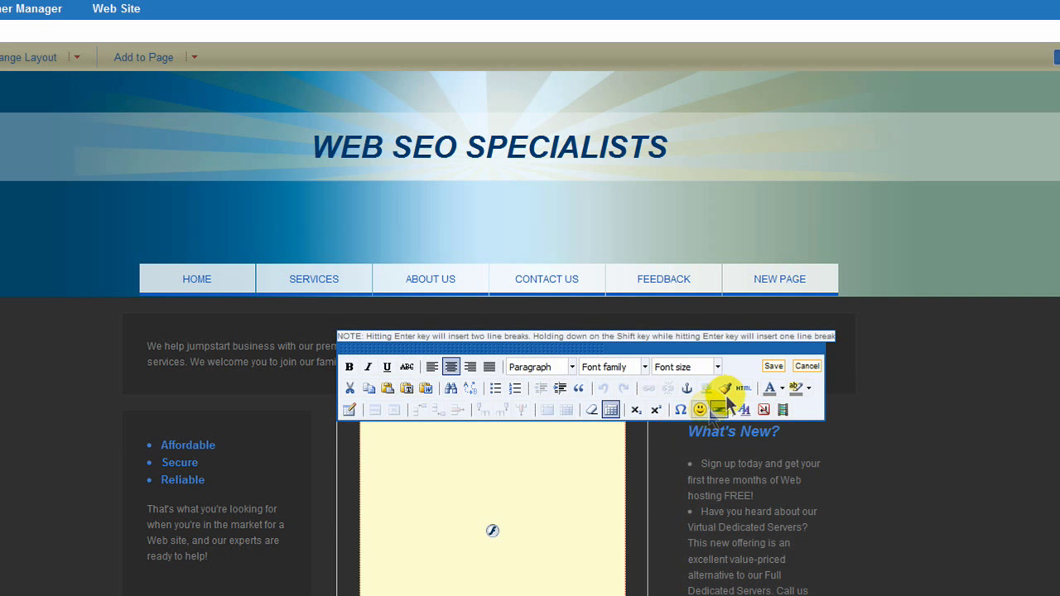
- Open the text block's HTML source and examine the embedded video's width and height attributes, then close the source editor
{"action": "left_click", "coordinate": [743, 389]}
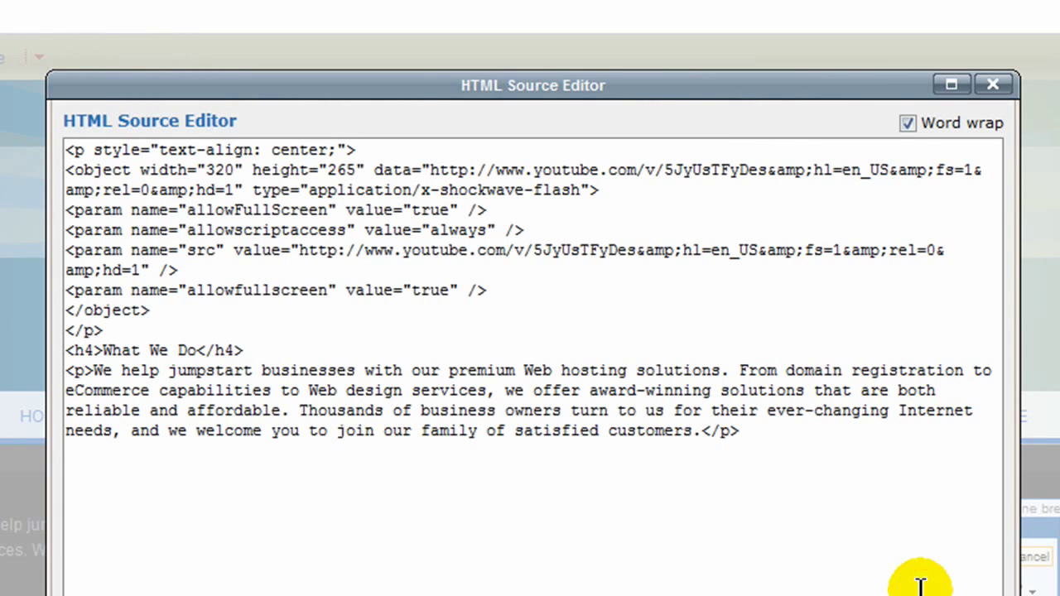
{"action": "left_click_drag", "start_coordinate": [653, 89], "coordinate": [549, 43]}
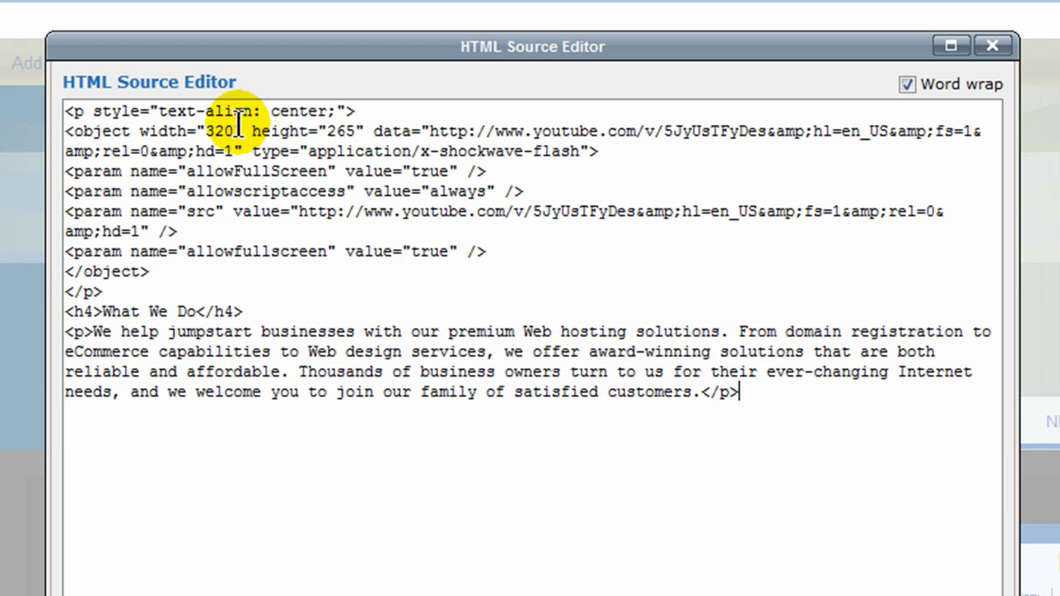
{"action": "double_click", "coordinate": [217, 130]}
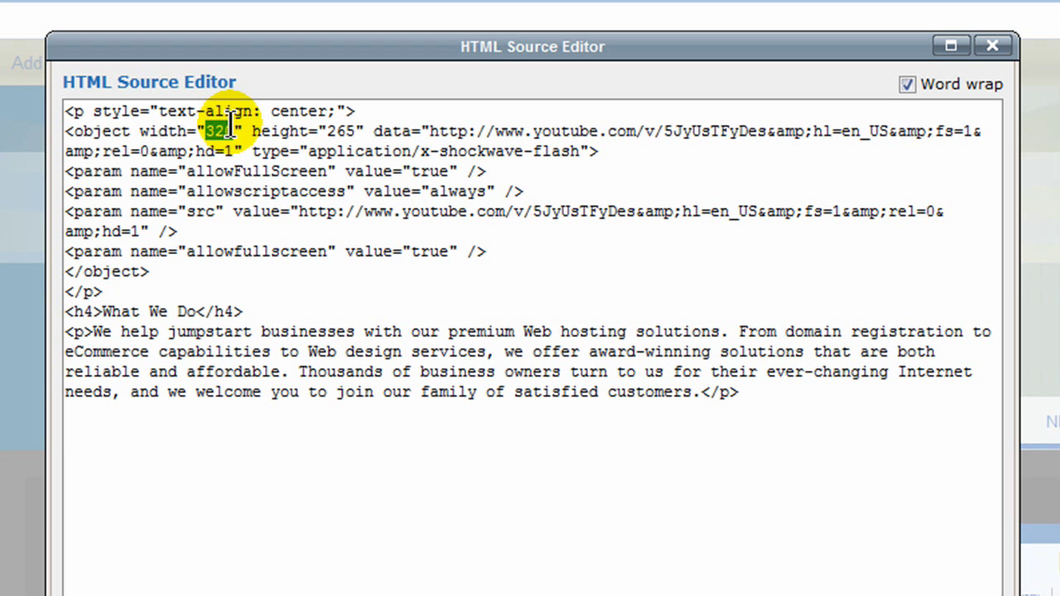
{"action": "left_click", "coordinate": [333, 130]}
{"action": "left_click", "coordinate": [357, 130]}
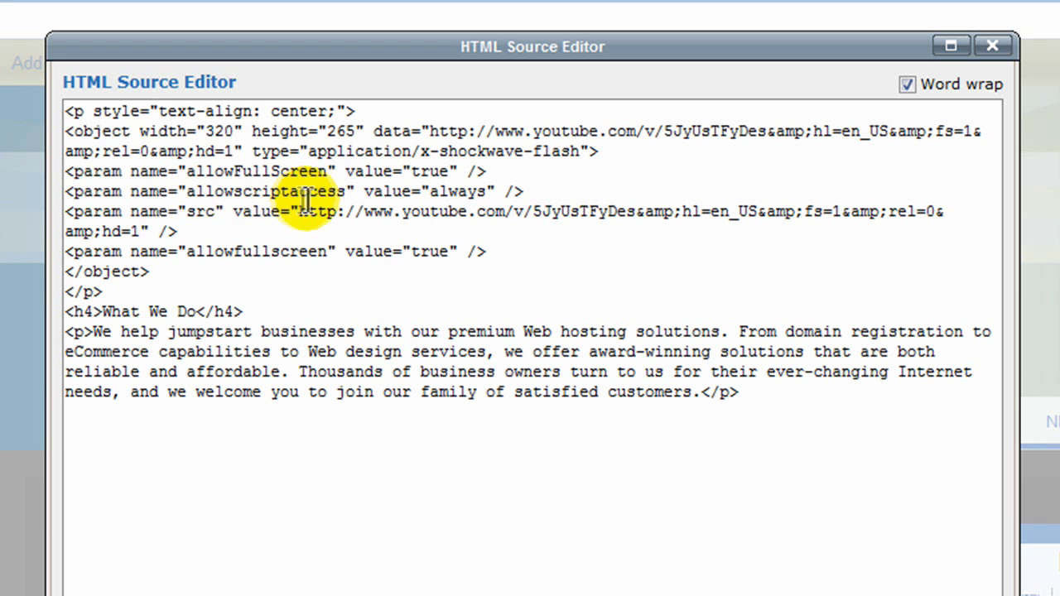
{"action": "left_click_drag", "start_coordinate": [141, 130], "coordinate": [346, 130]}
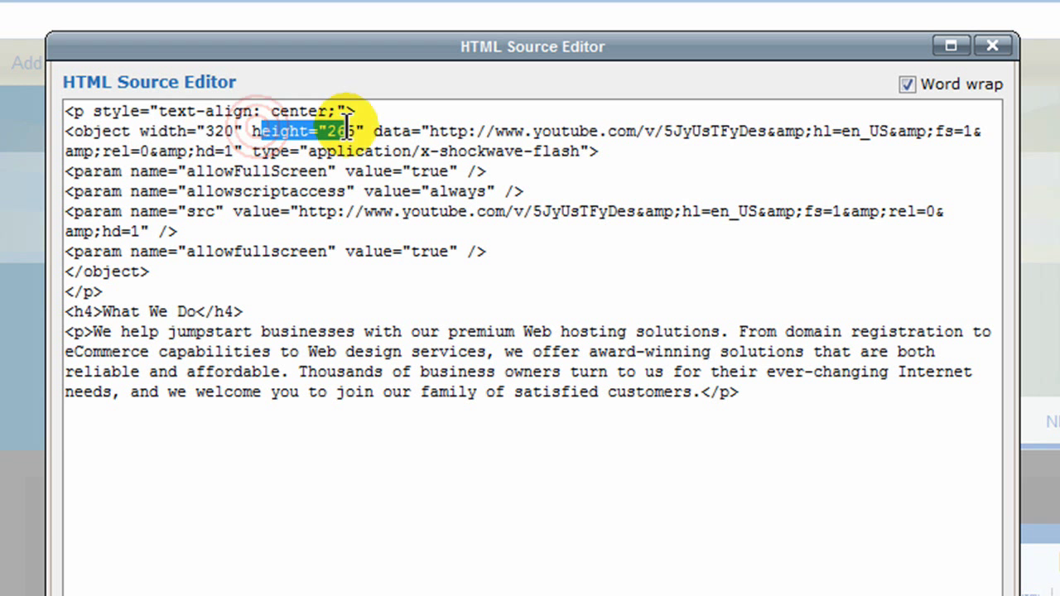
{"action": "left_click", "coordinate": [354, 132]}
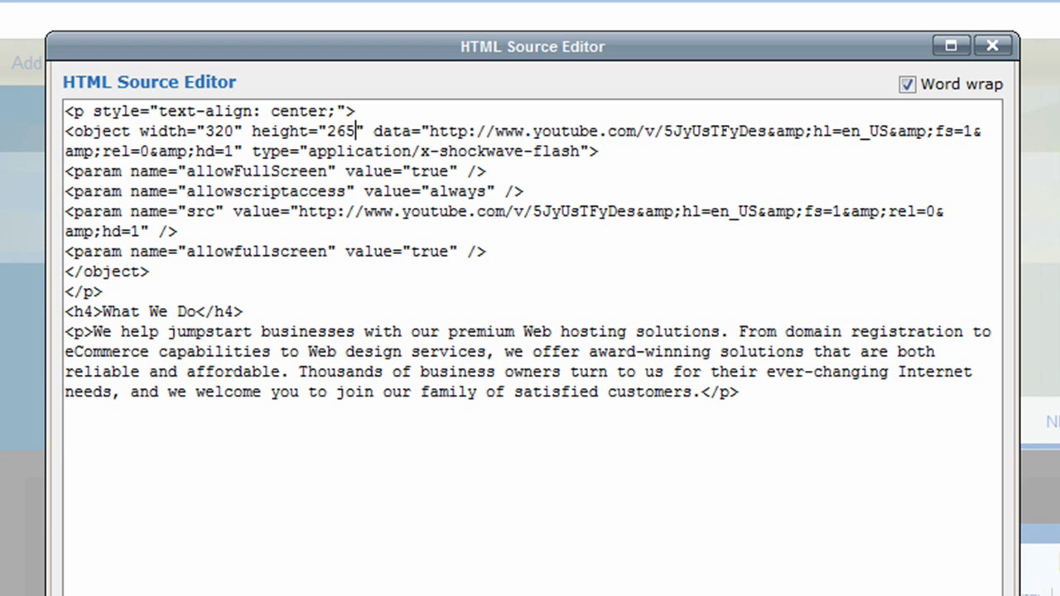
{"action": "left_click", "coordinate": [256, 590]}
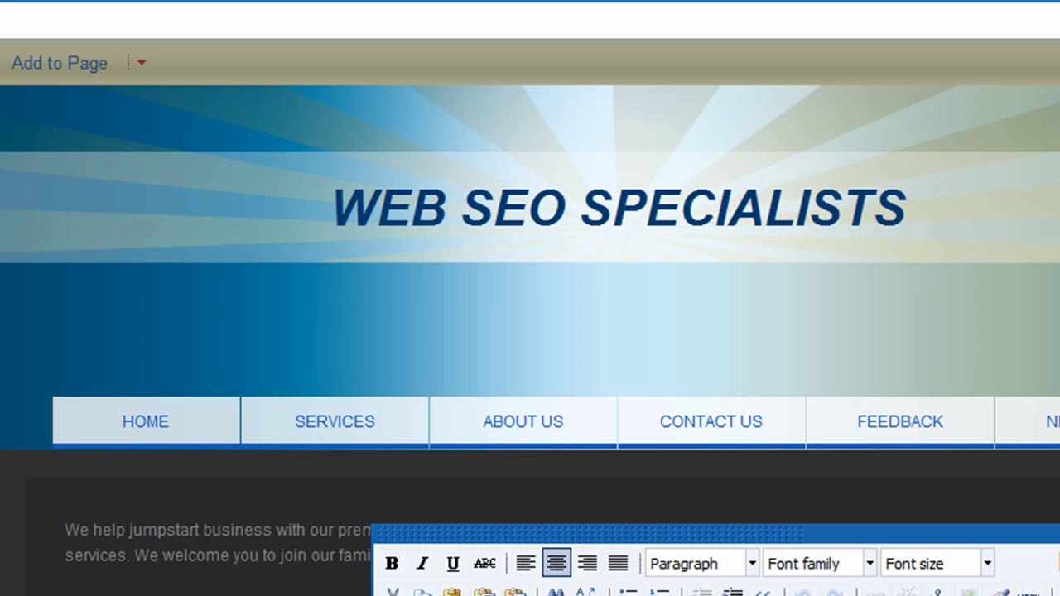
- Delete the embedded YouTube video and the blank line above the "What We Do" heading, then save the text block and the page
{"action": "left_click_drag", "start_coordinate": [800, 535], "coordinate": [772, 499]}
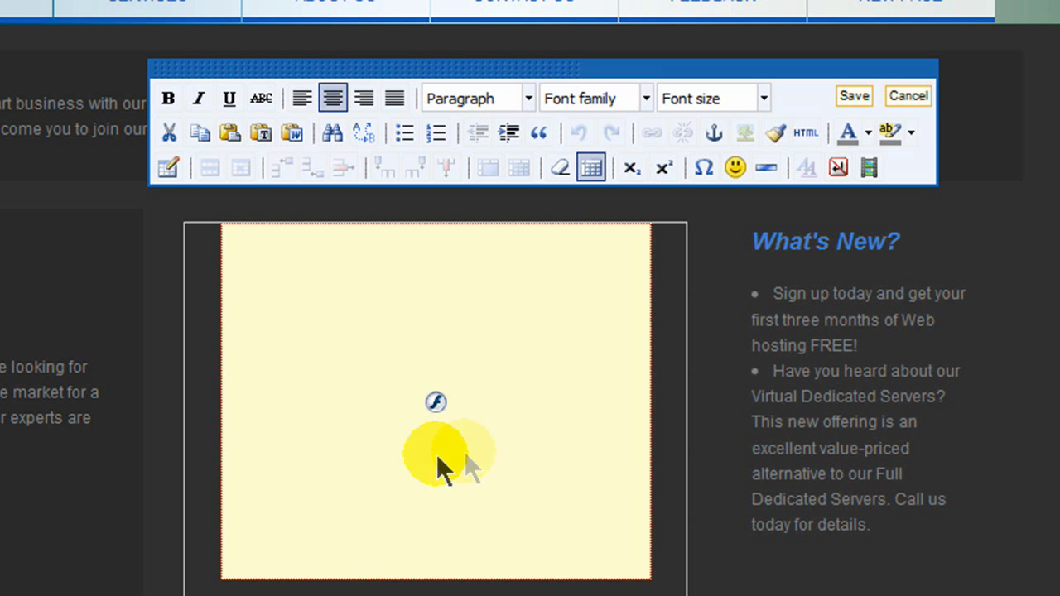
{"action": "left_click", "coordinate": [496, 441]}
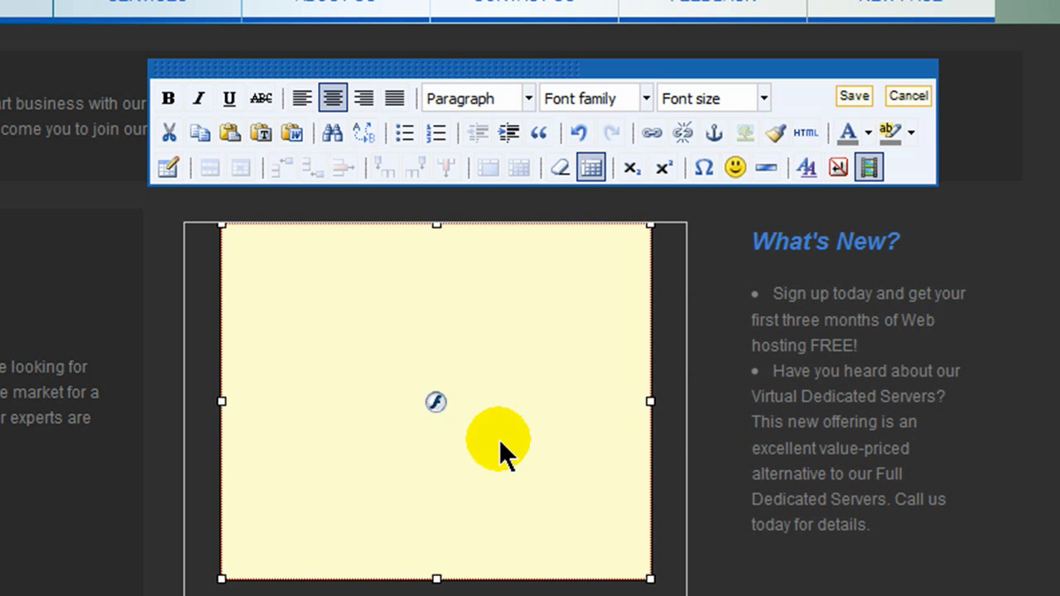
{"action": "left_click", "coordinate": [512, 370]}
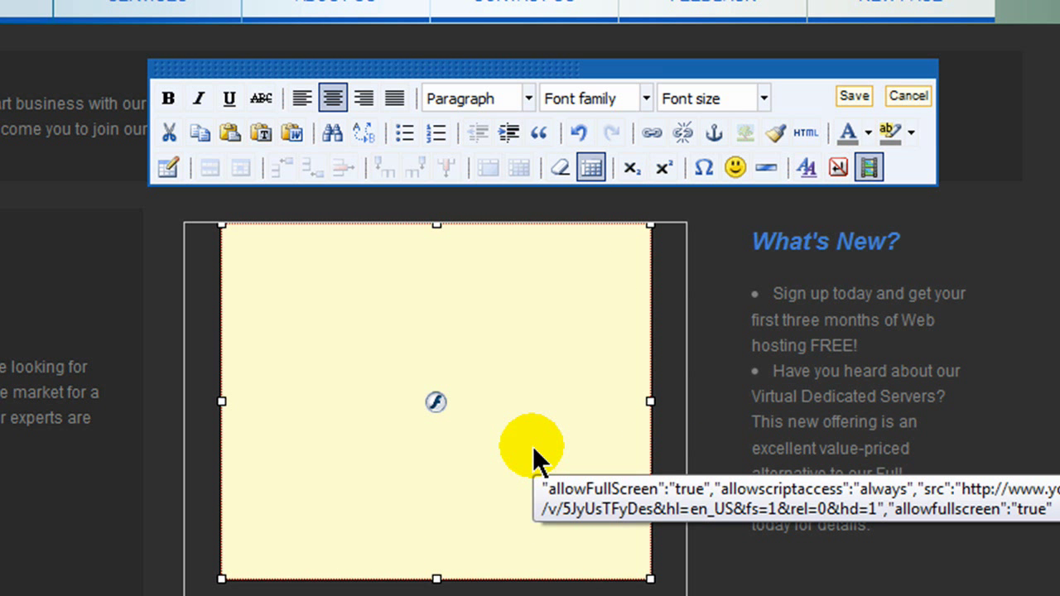
{"action": "key", "text": "Delete"}
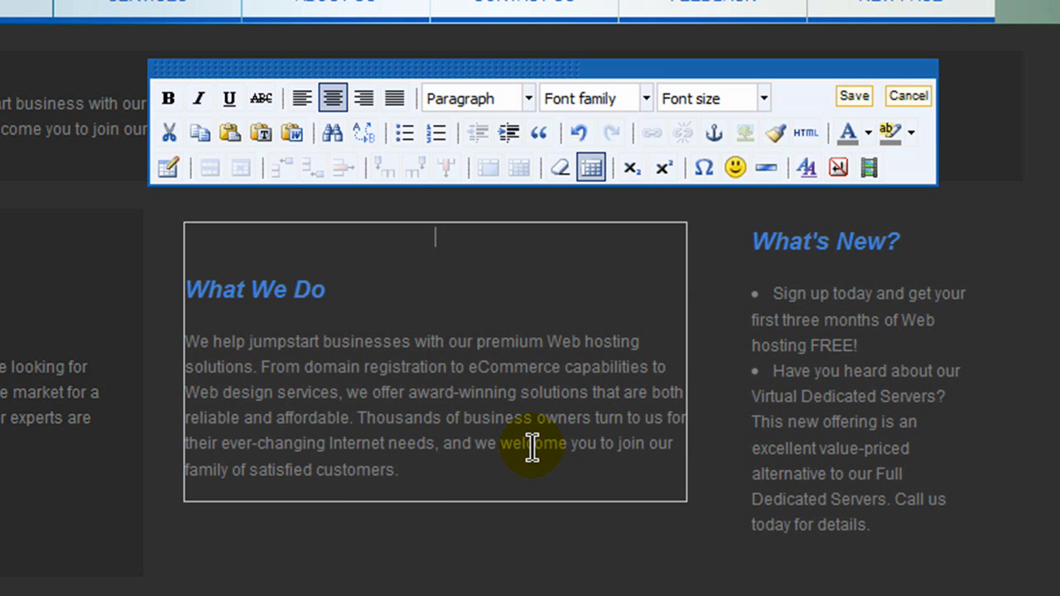
{"action": "key", "text": "Delete"}
{"action": "left_click", "coordinate": [854, 96]}
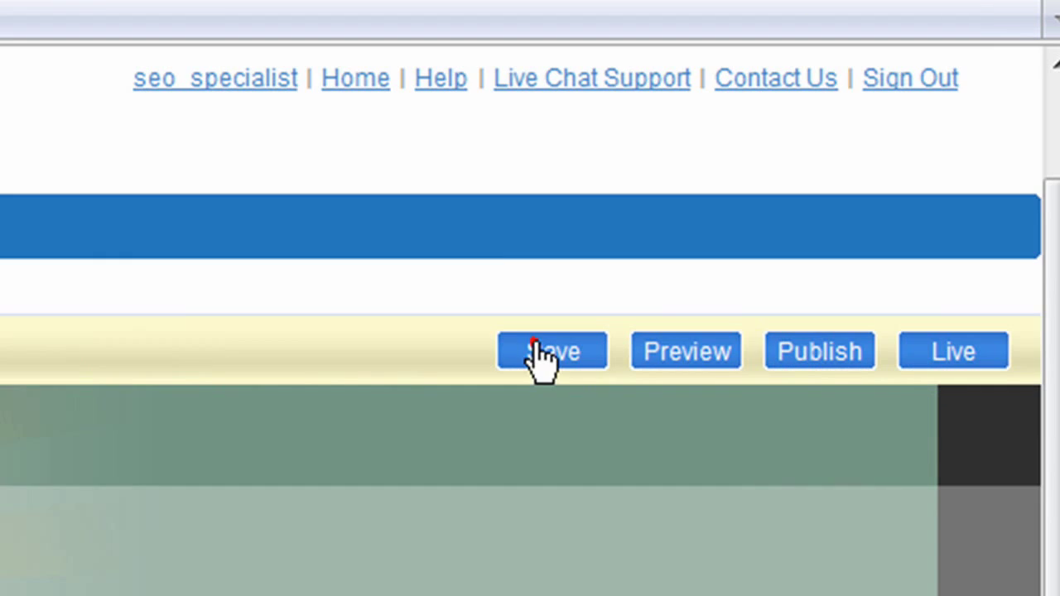
{"action": "left_click", "coordinate": [534, 346]}
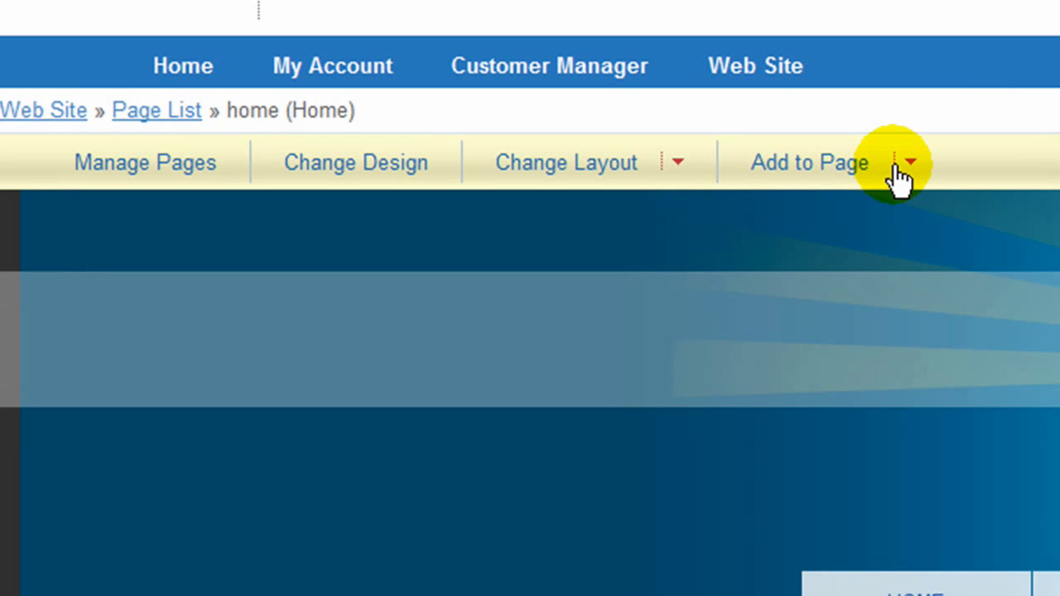
- Add a Flash video to the page by placing the converted video below the "What We Do" text block
{"action": "left_click", "coordinate": [896, 166]}
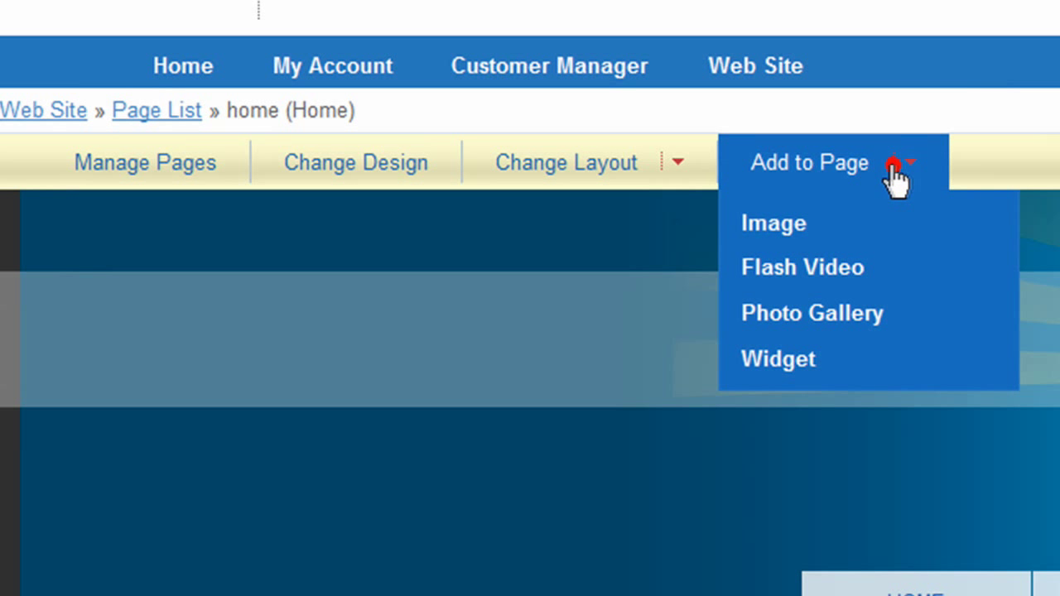
{"action": "left_click", "coordinate": [813, 263]}
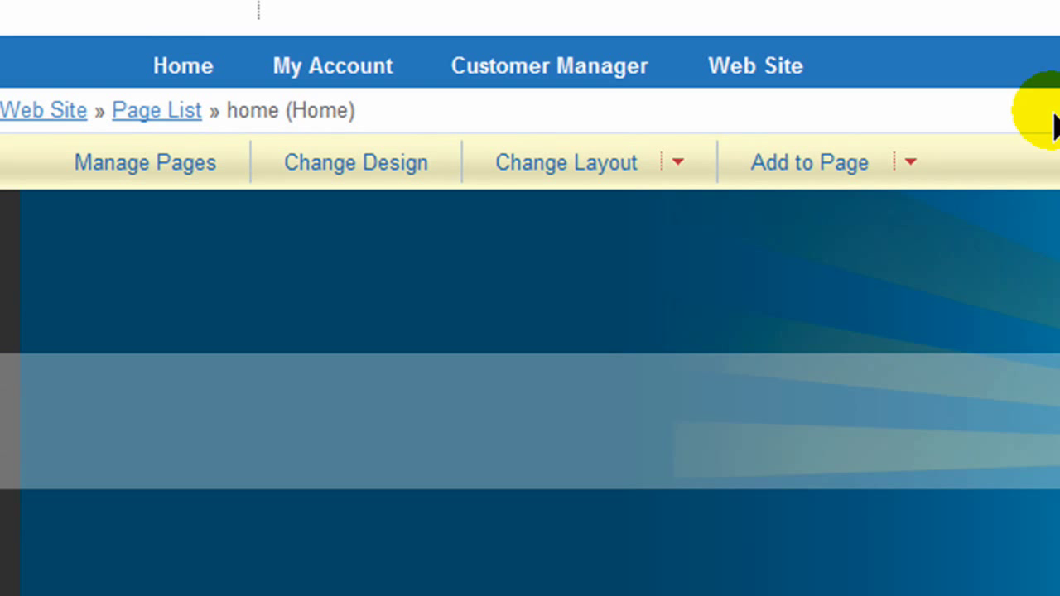
{"action": "left_click", "coordinate": [867, 164]}
{"action": "left_click", "coordinate": [831, 269]}
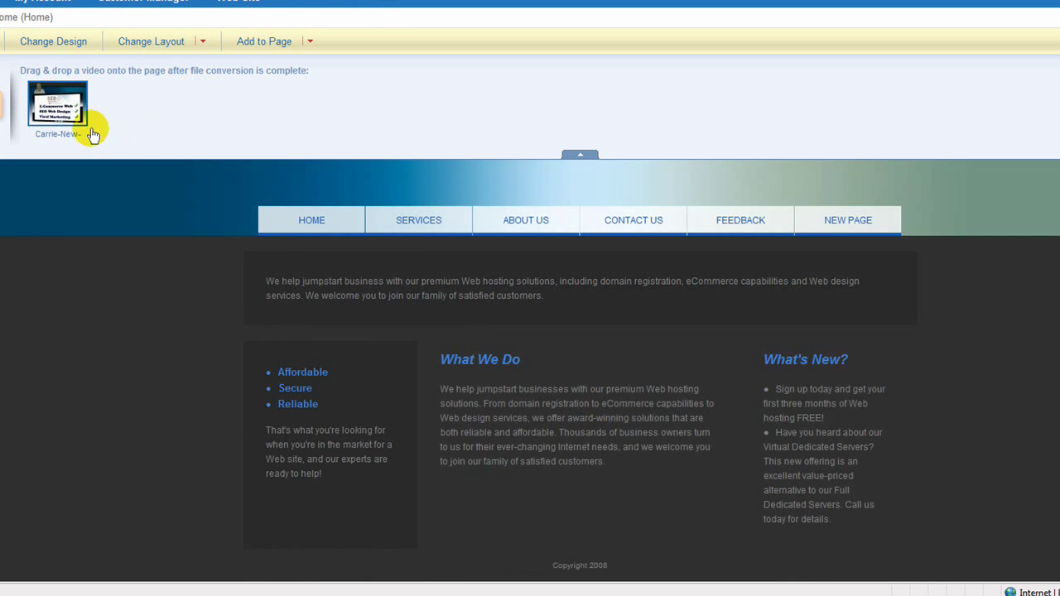
{"action": "left_click_drag", "start_coordinate": [55, 103], "coordinate": [566, 445]}
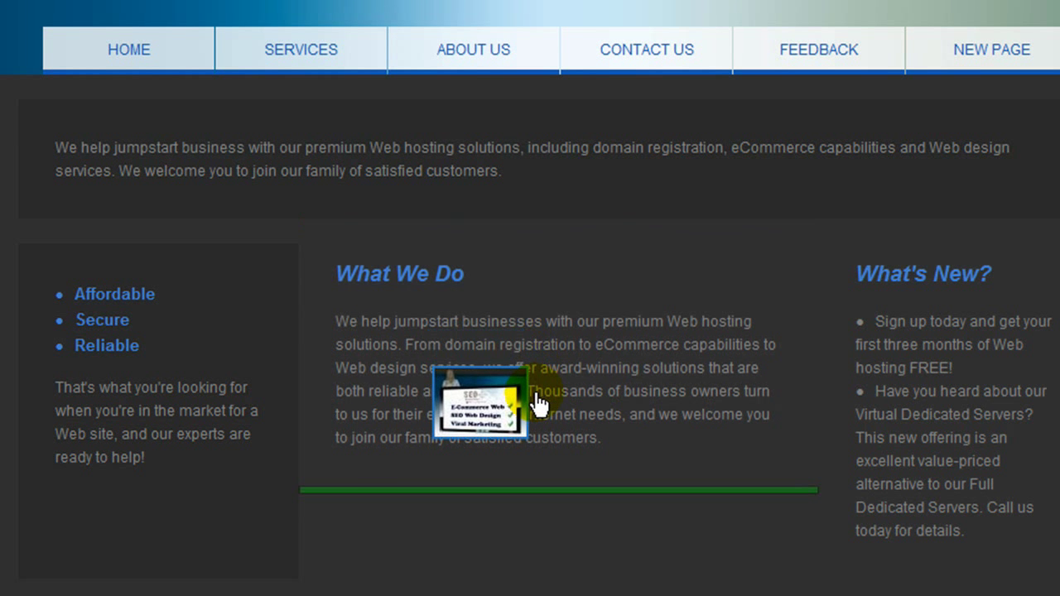
{"action": "left_click_drag", "start_coordinate": [536, 405], "coordinate": [539, 406]}
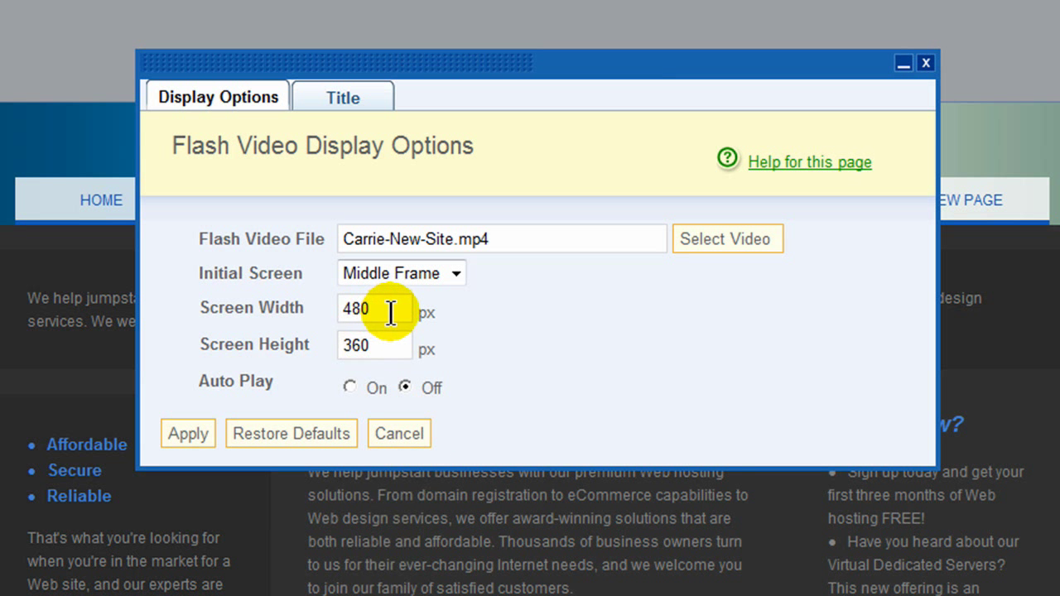
- Set the Flash video's screen width to 320 px and apply the display options
{"action": "left_click", "coordinate": [395, 312]}
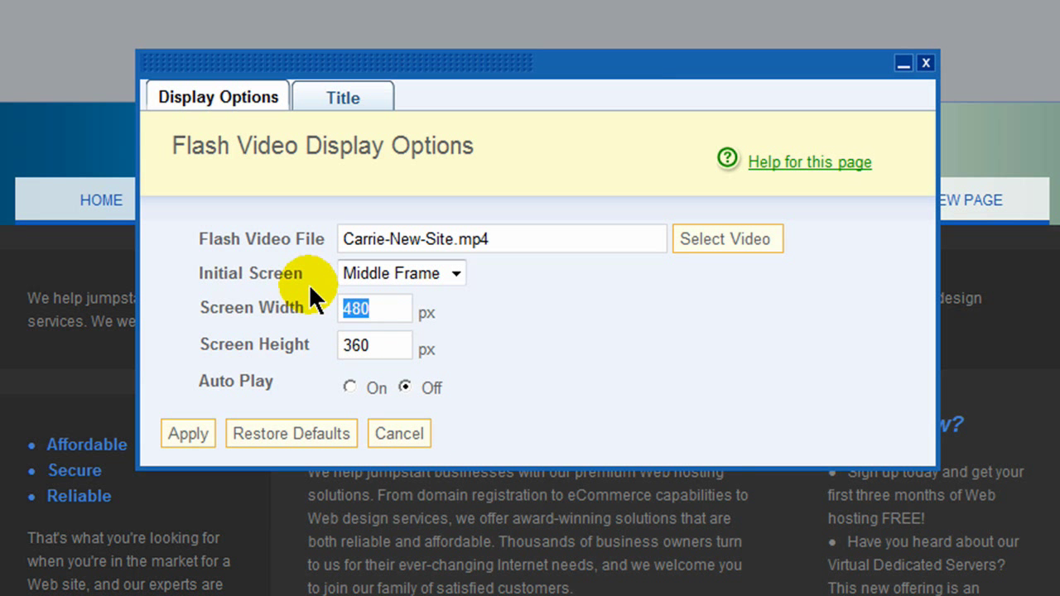
{"action": "type", "text": "320"}
{"action": "left_click", "coordinate": [380, 346]}
{"action": "left_click", "coordinate": [177, 434]}
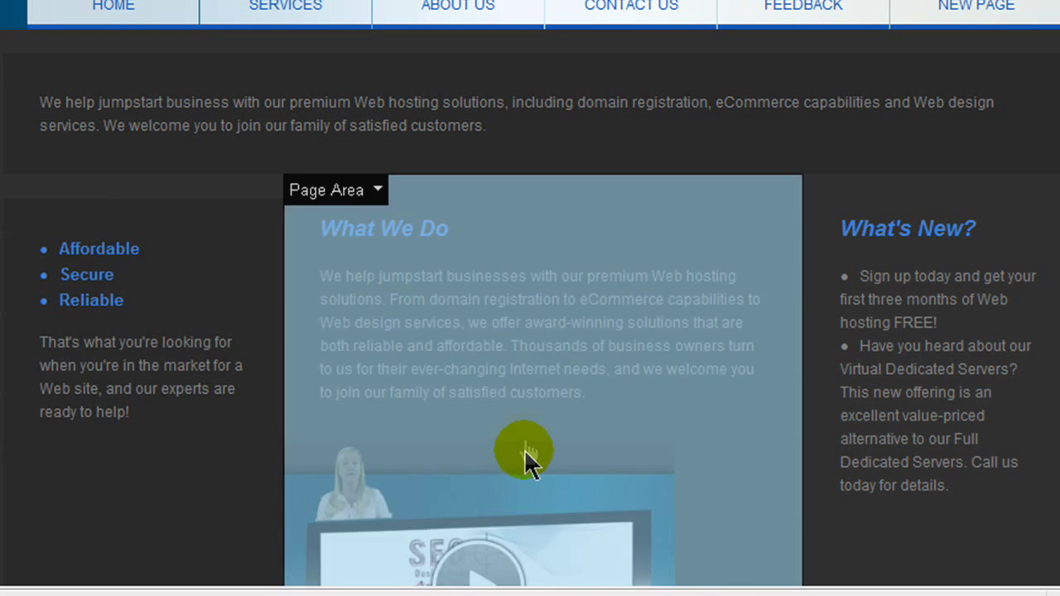
- Move the Flash video up so it sits above the "What We Do" text block
{"action": "left_click", "coordinate": [522, 356]}
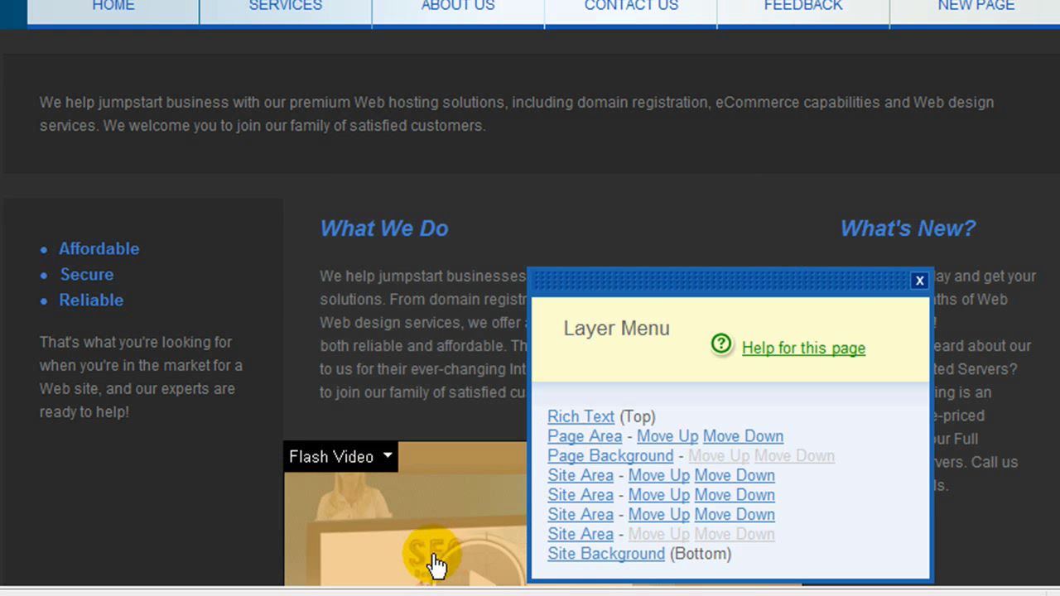
{"action": "left_click", "coordinate": [920, 281]}
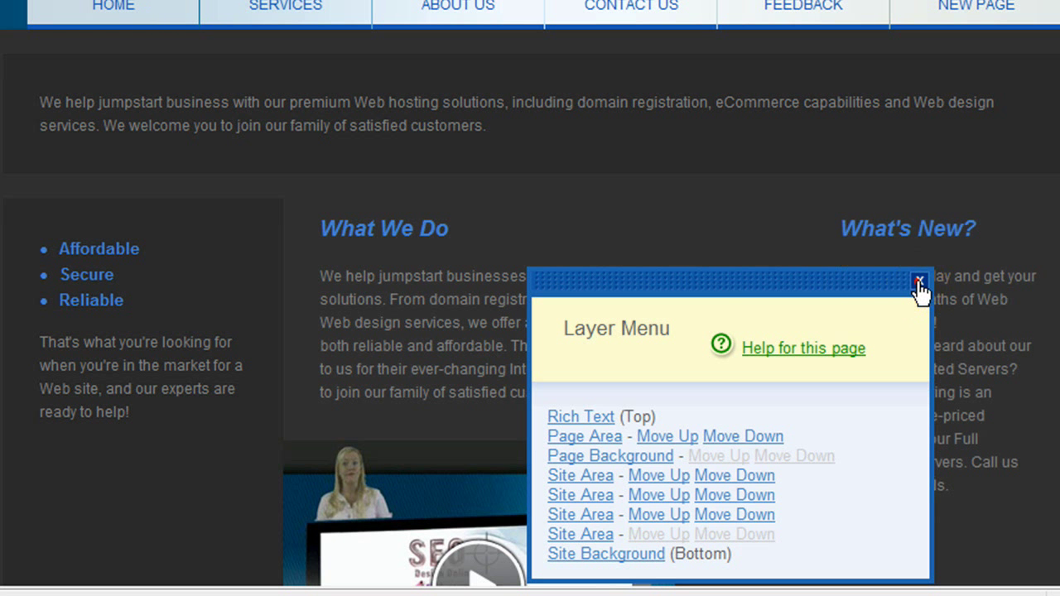
{"action": "scroll", "coordinate": [750, 206], "scroll_direction": "down", "scroll_amount": 3}
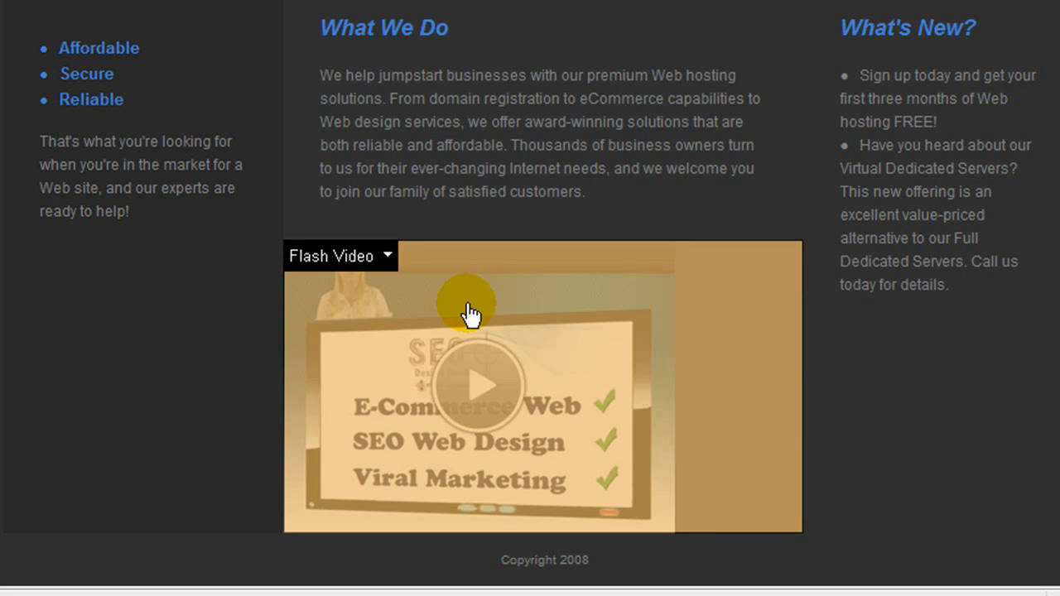
{"action": "left_click", "coordinate": [387, 257]}
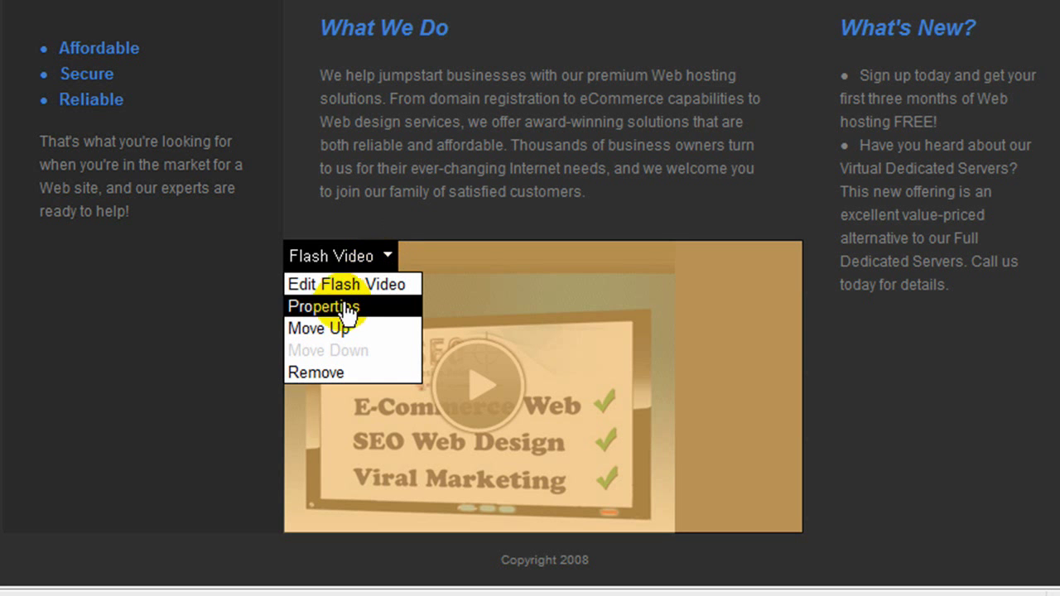
{"action": "left_click", "coordinate": [332, 328]}
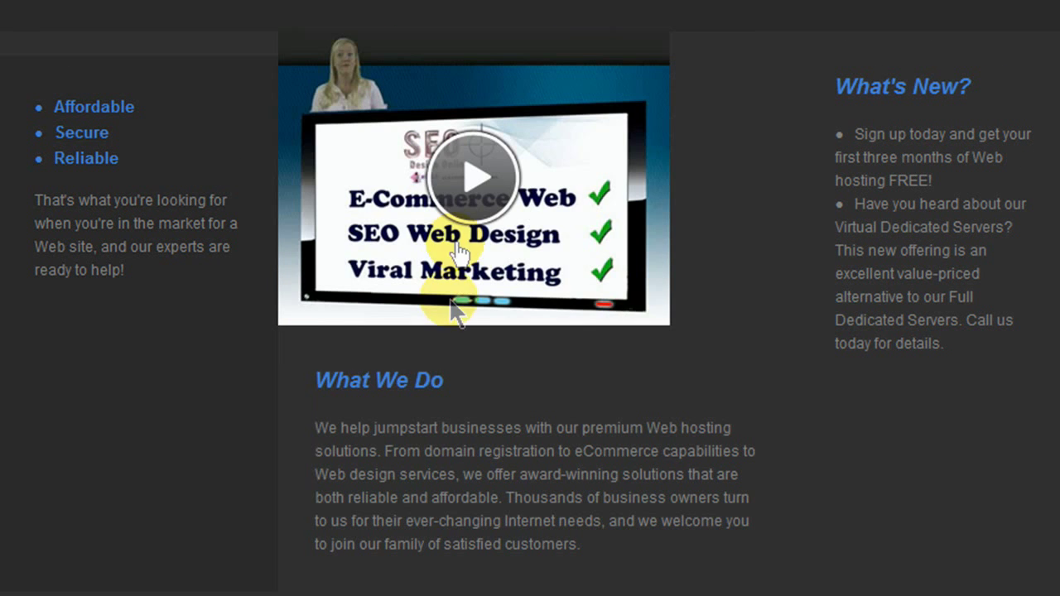
- Set the Flash video area's width to Manual at 320 px in its advanced properties and apply the change
{"action": "left_click", "coordinate": [383, 49]}
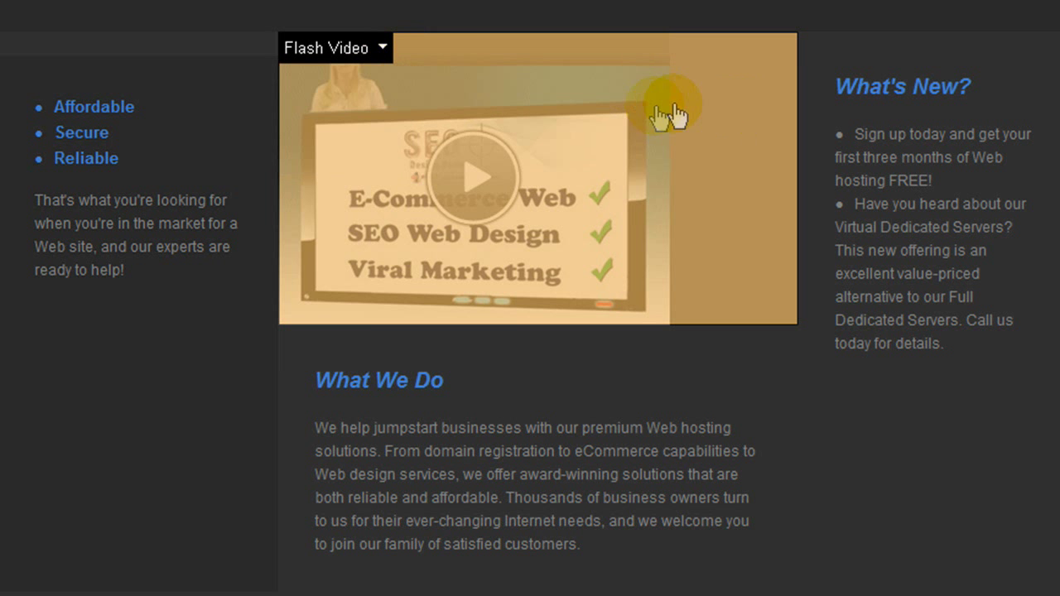
{"action": "left_click", "coordinate": [384, 51]}
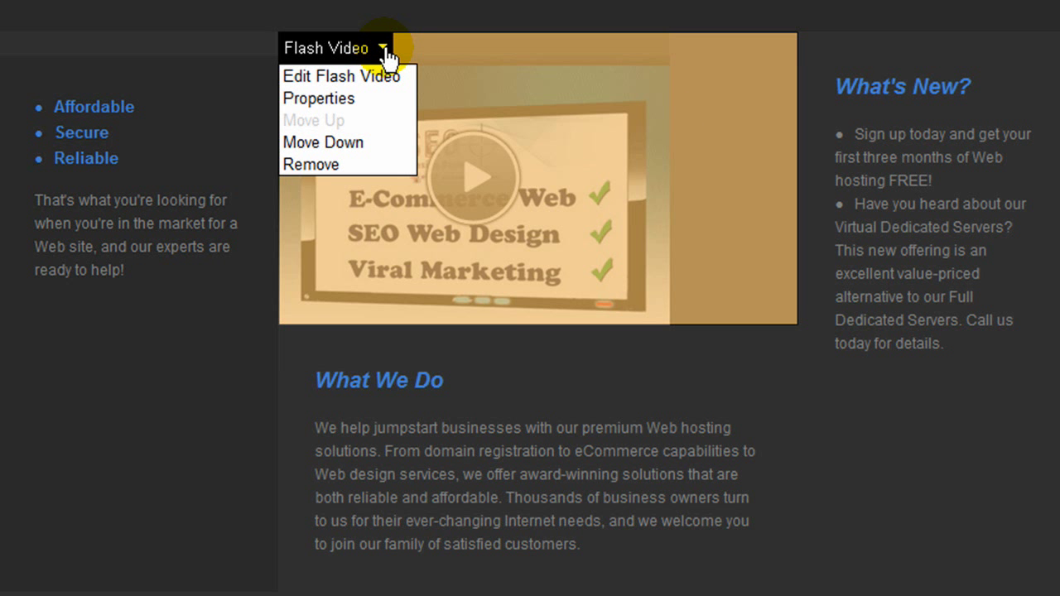
{"action": "left_click", "coordinate": [352, 98]}
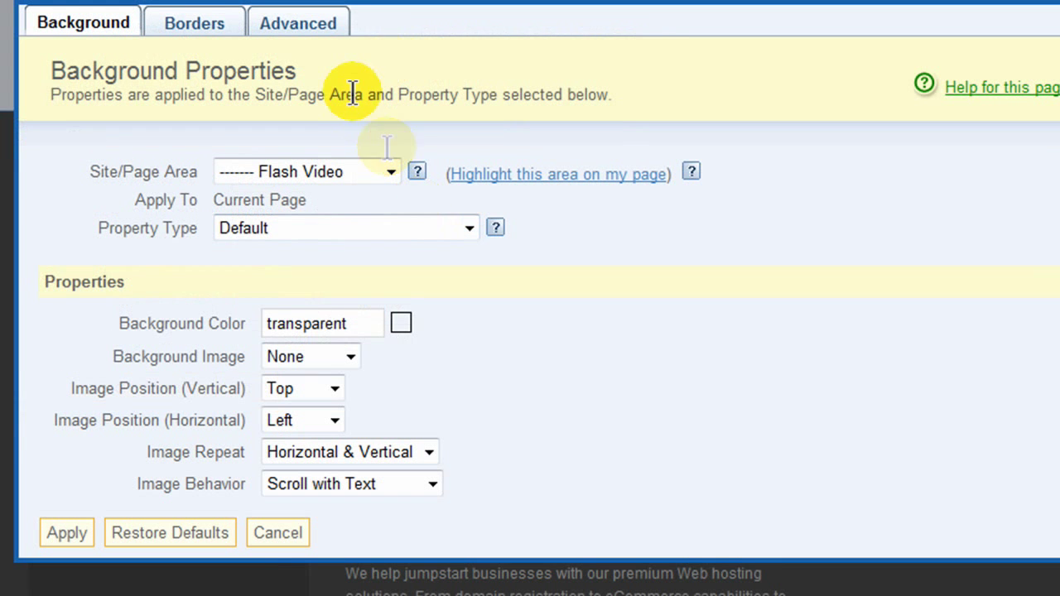
{"action": "left_click", "coordinate": [316, 34]}
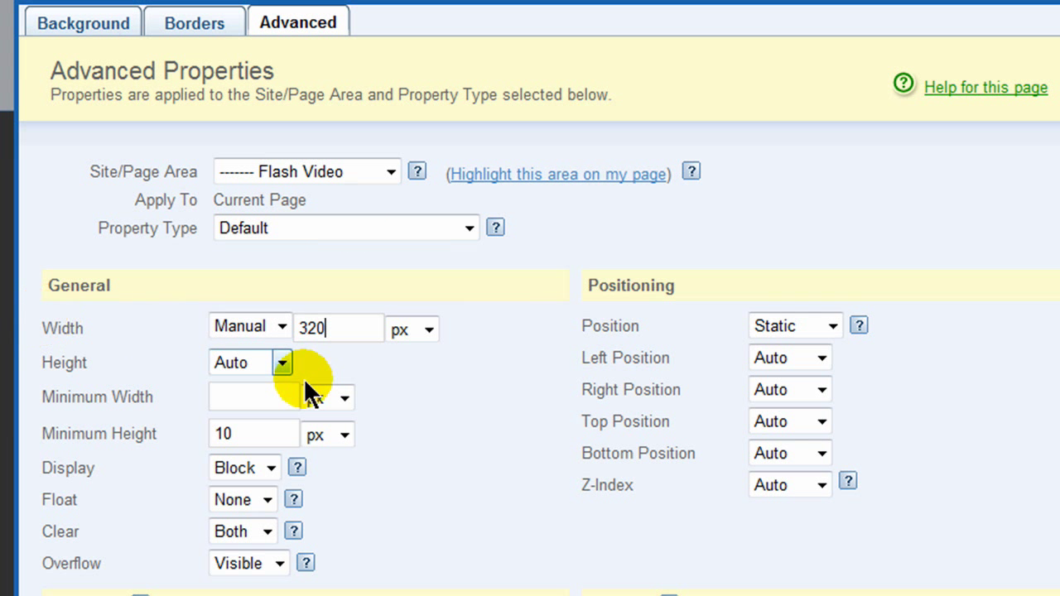
{"action": "scroll", "coordinate": [440, 408], "scroll_direction": "down", "scroll_amount": 1}
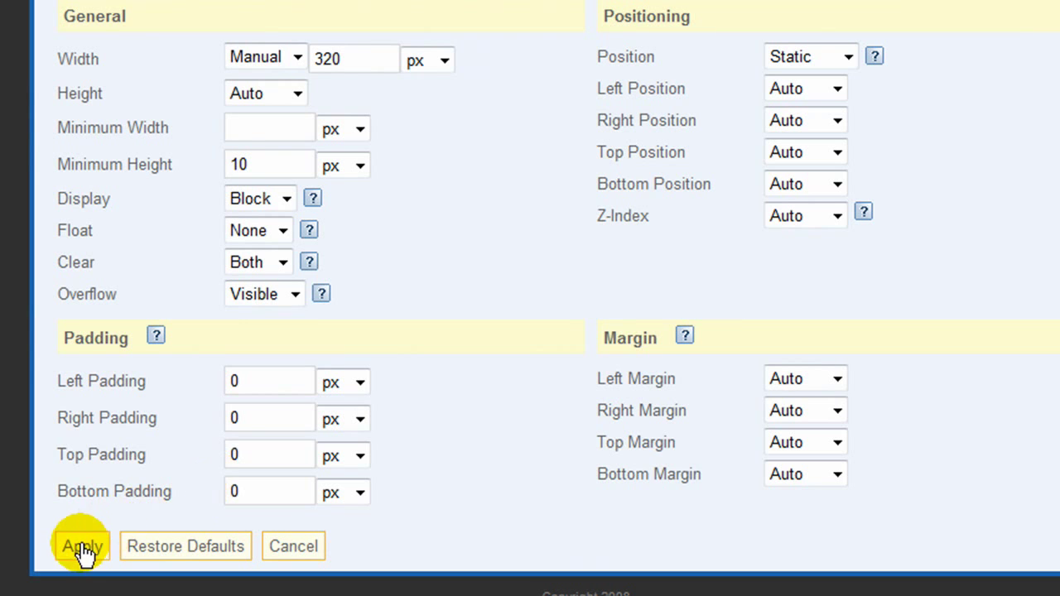
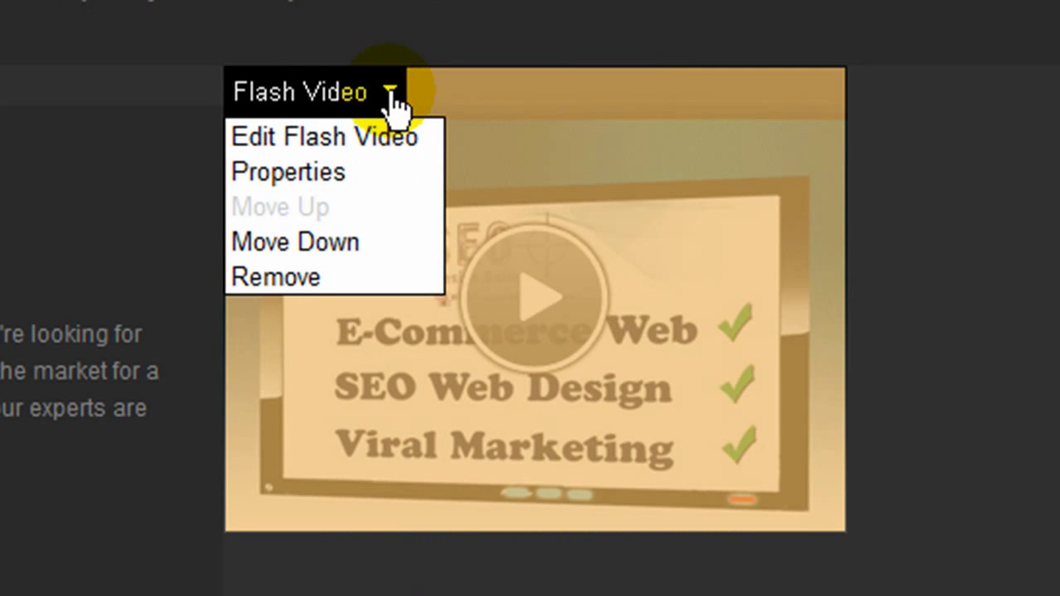
- Switch the Flash Video area's left margin from Auto to Manual in its advanced properties
{"action": "left_click", "coordinate": [319, 175]}
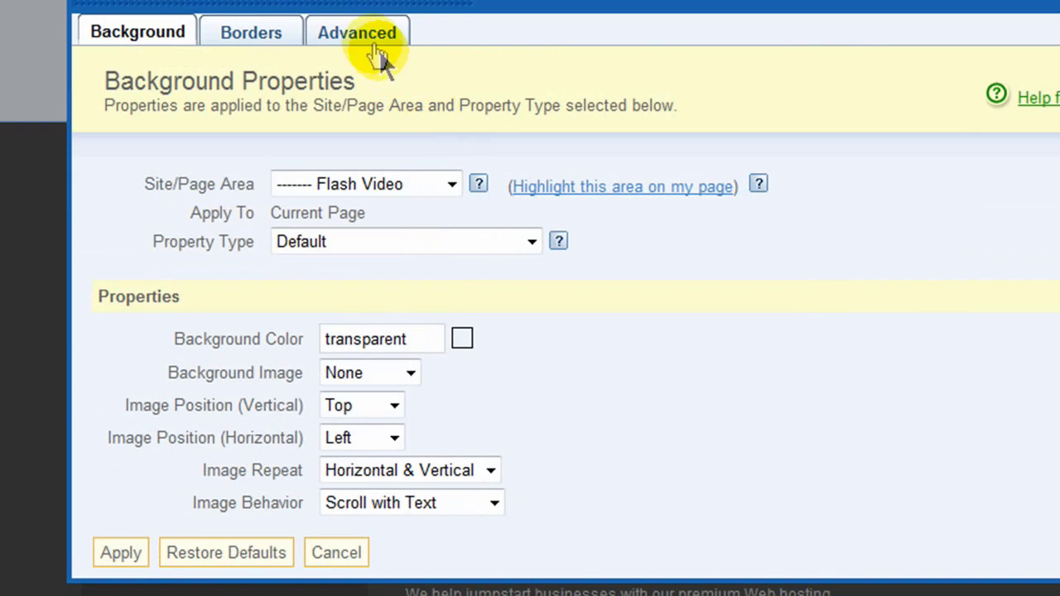
{"action": "left_click", "coordinate": [380, 51]}
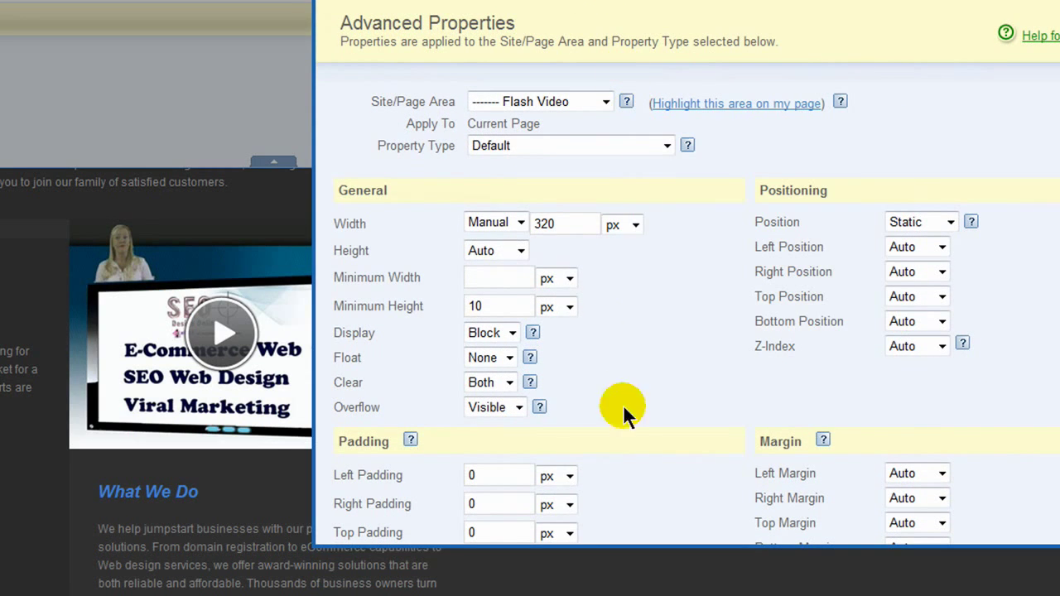
{"action": "left_click_drag", "start_coordinate": [756, 453], "coordinate": [842, 450]}
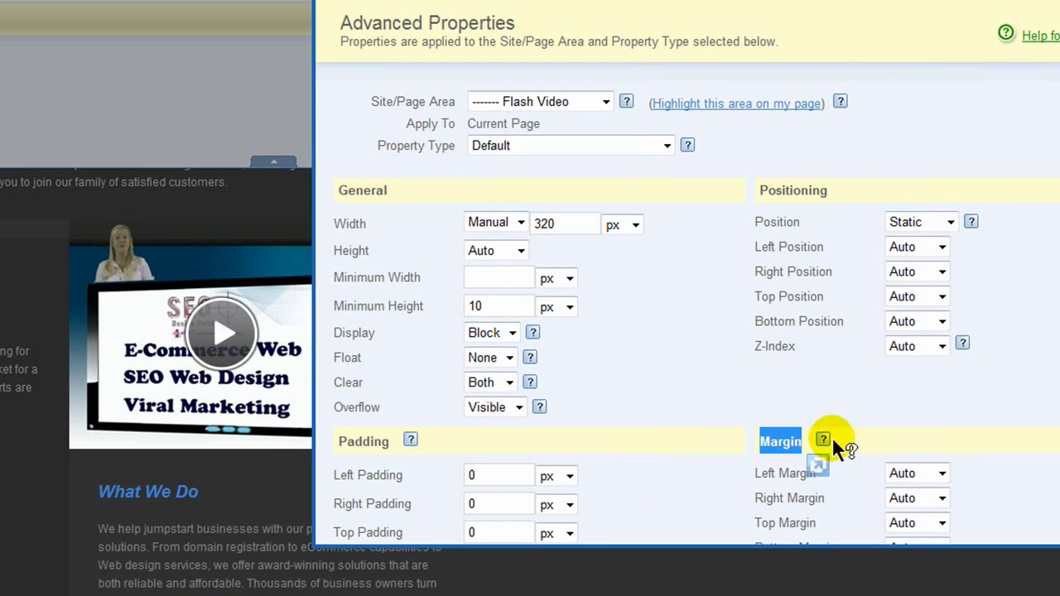
{"action": "left_click", "coordinate": [940, 406]}
{"action": "scroll", "coordinate": [839, 386], "scroll_direction": "down", "scroll_amount": 3}
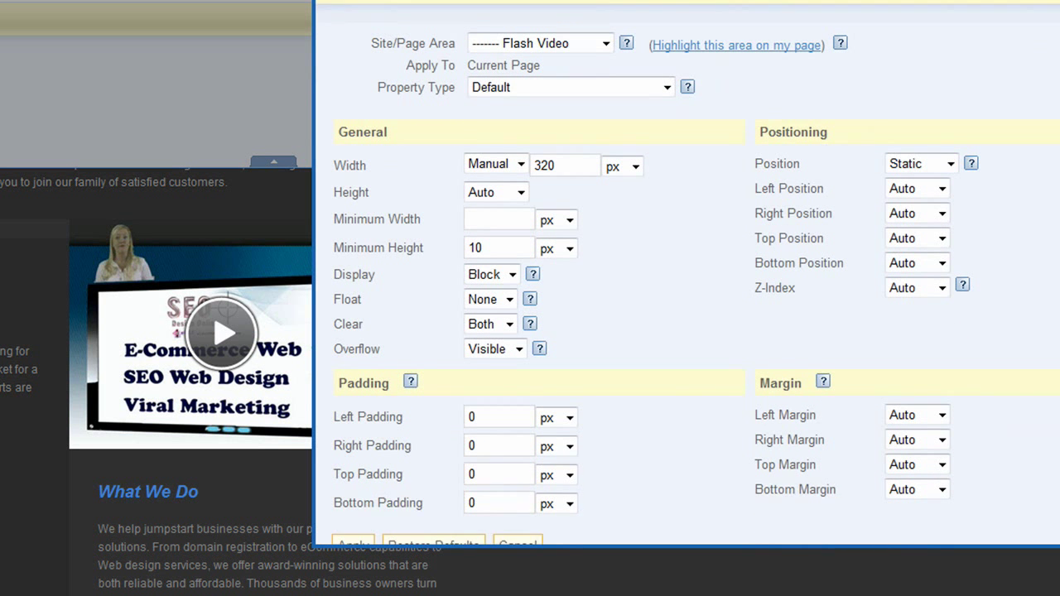
{"action": "left_click", "coordinate": [941, 394]}
{"action": "left_click", "coordinate": [931, 429]}
{"action": "left_click", "coordinate": [974, 402]}
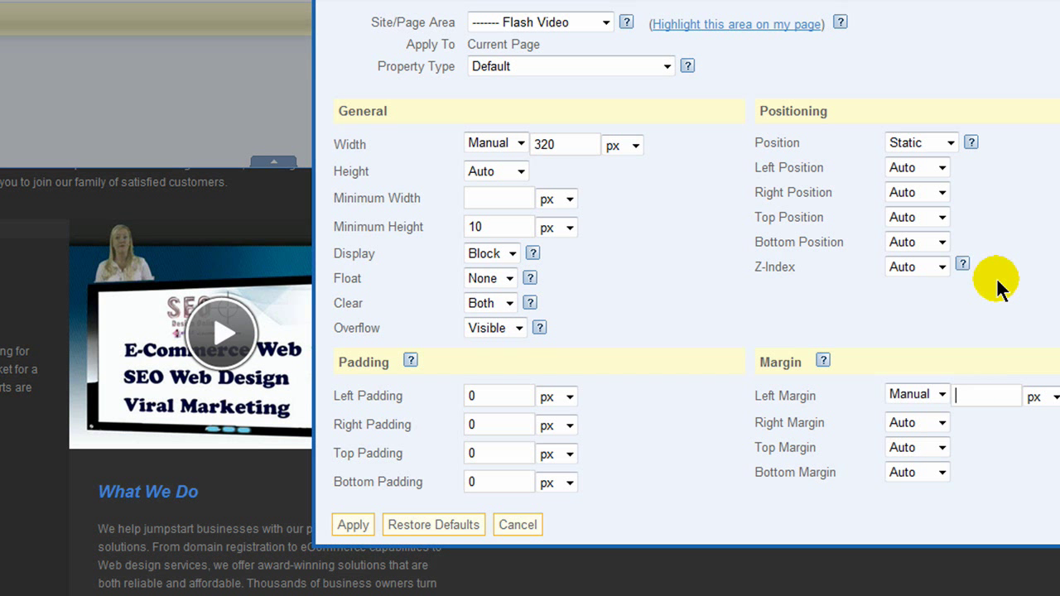
- Try left margin values of 23 px and 50 px for the Flash video
{"action": "type", "text": "23"}
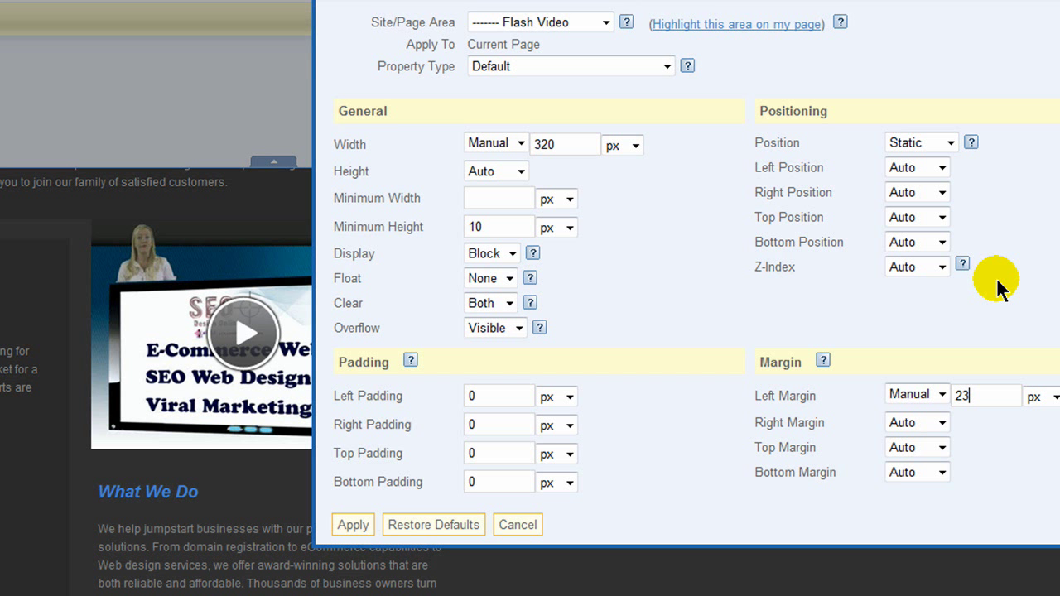
{"action": "key", "text": "BackSpace"}
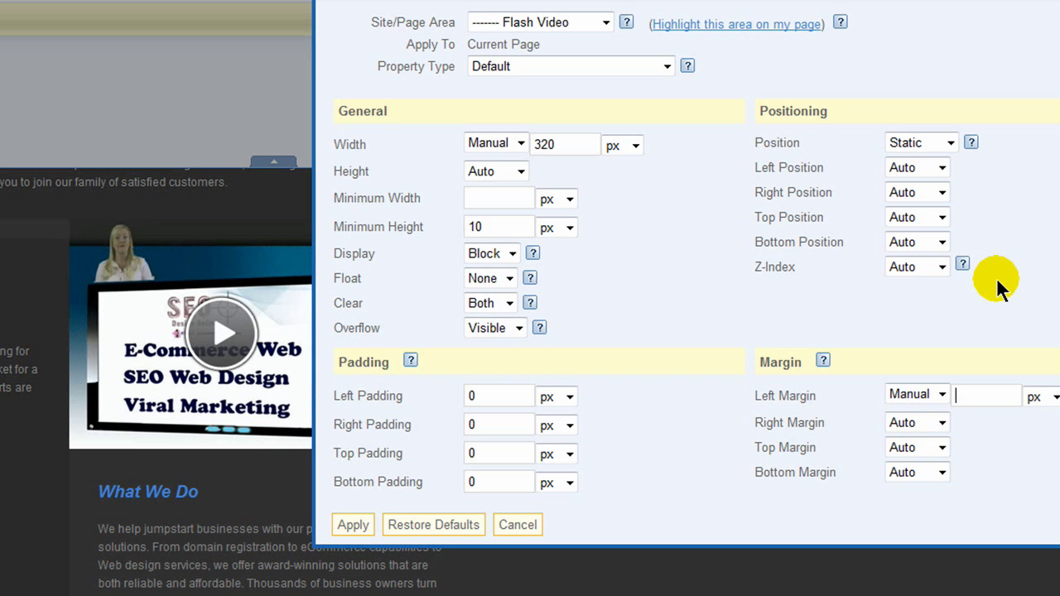
{"action": "type", "text": "50"}
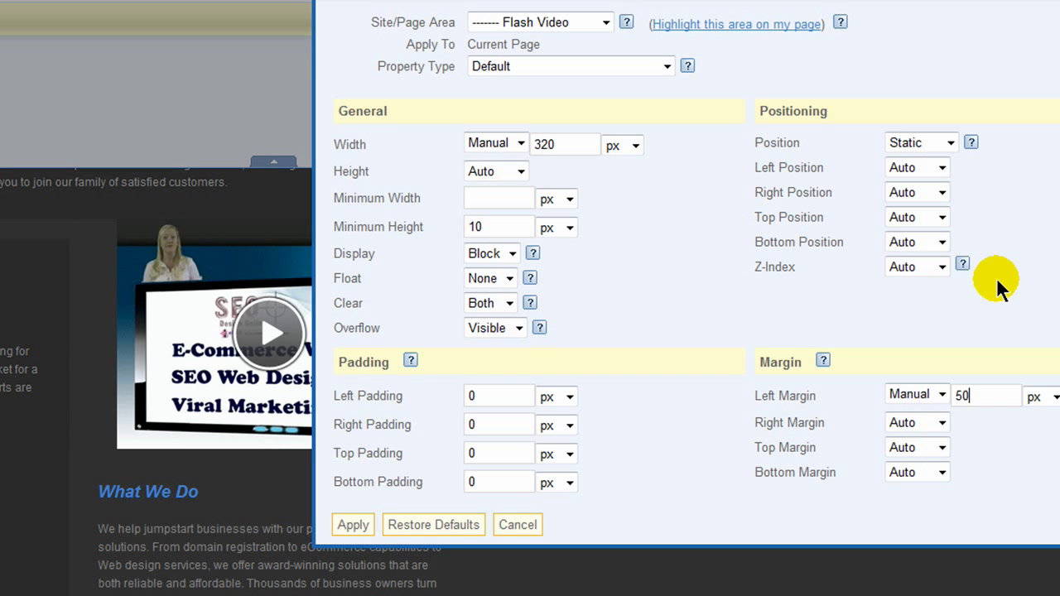
- Set the Flash video's left margin to 40 px and apply the change
{"action": "key", "text": "BackSpace"}
{"action": "key", "text": "BackSpace"}
{"action": "type", "text": "40"}
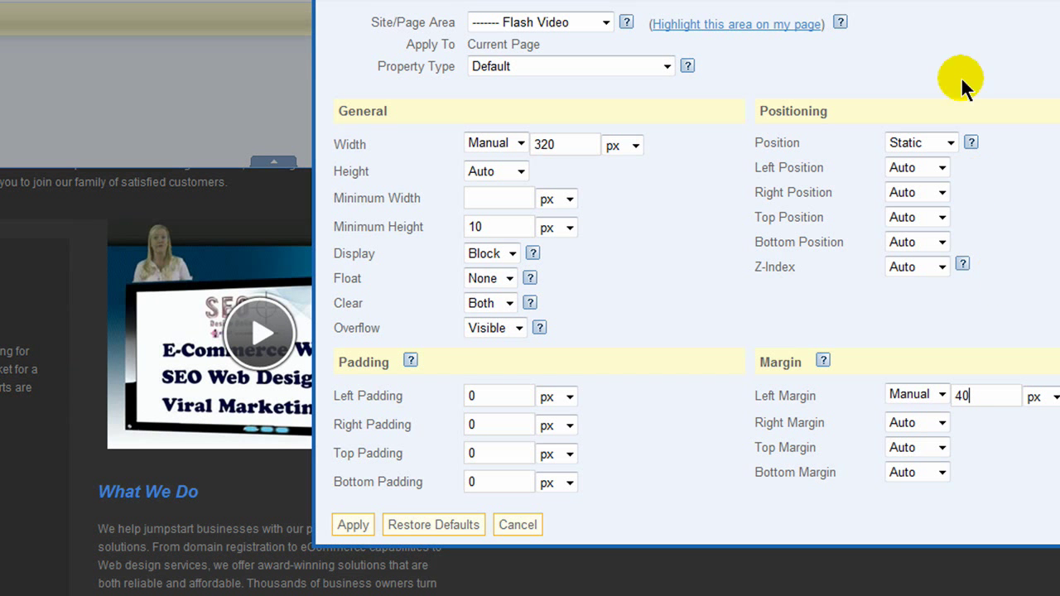
{"action": "left_click", "coordinate": [352, 524]}
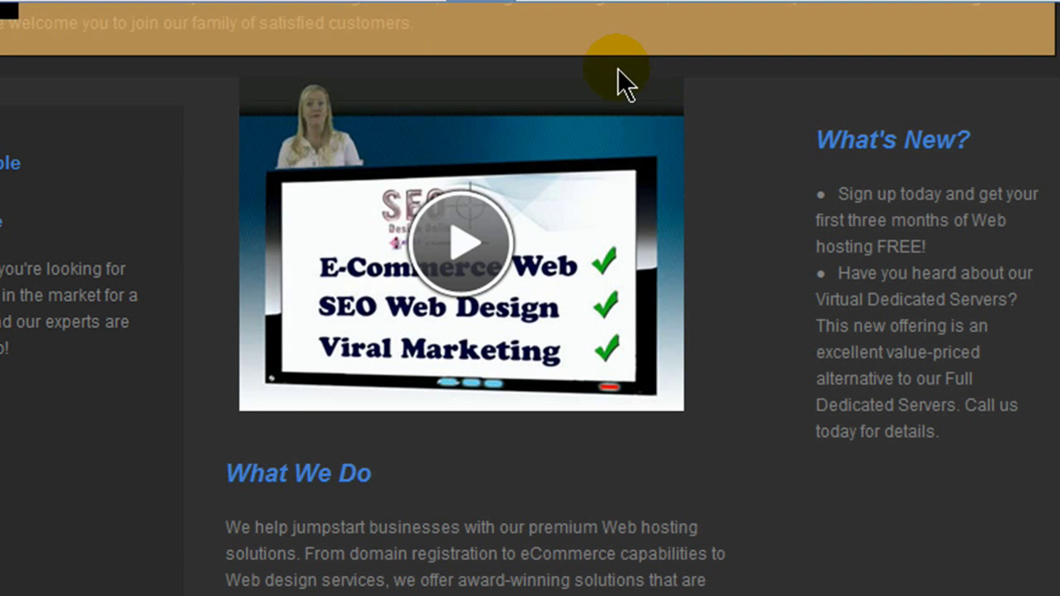
- Set the Flash video's top margin to Manual at 20 px in its advanced properties and apply the change
{"action": "mouse_move", "coordinate": [361, 96]}
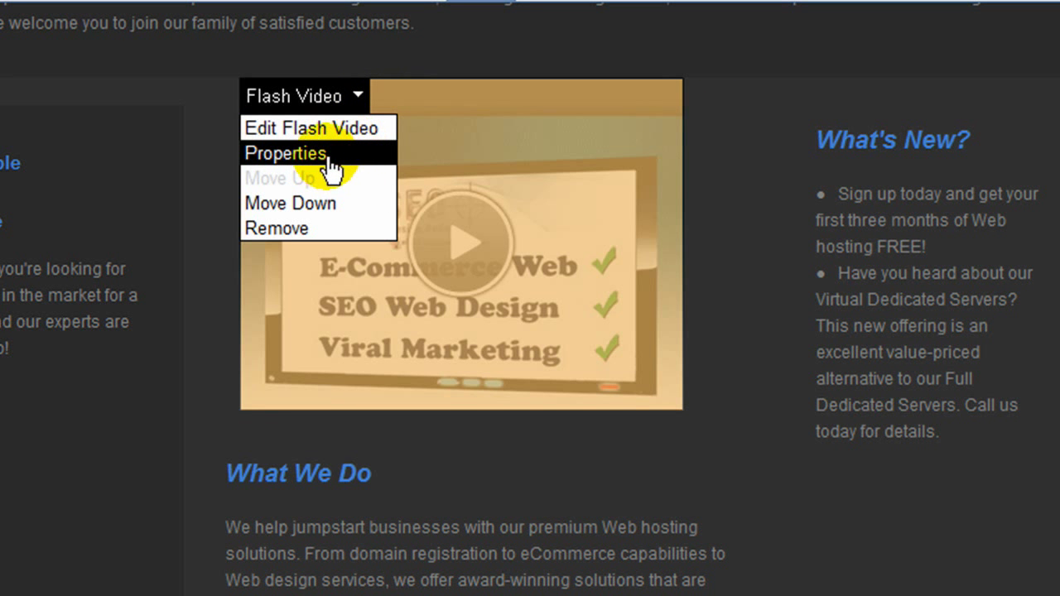
{"action": "left_click", "coordinate": [359, 154]}
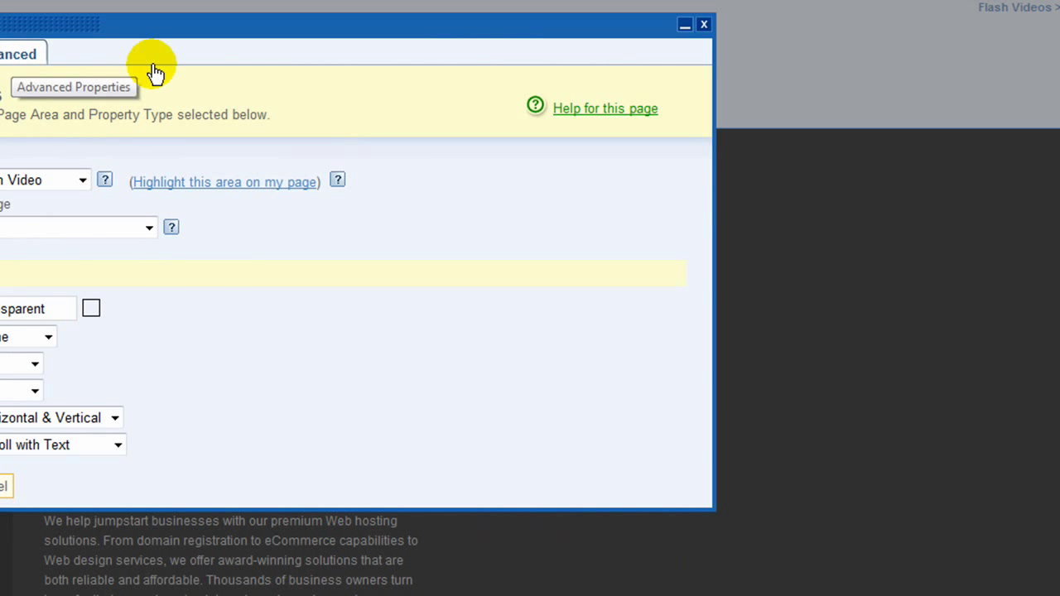
{"action": "left_click_drag", "start_coordinate": [78, 34], "coordinate": [592, 1]}
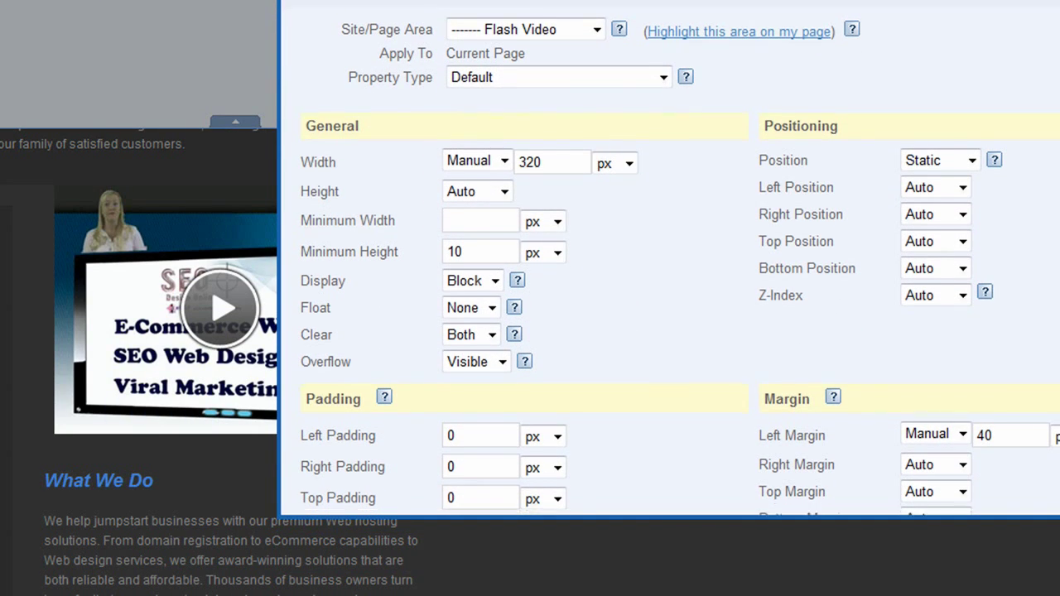
{"action": "left_click", "coordinate": [960, 410]}
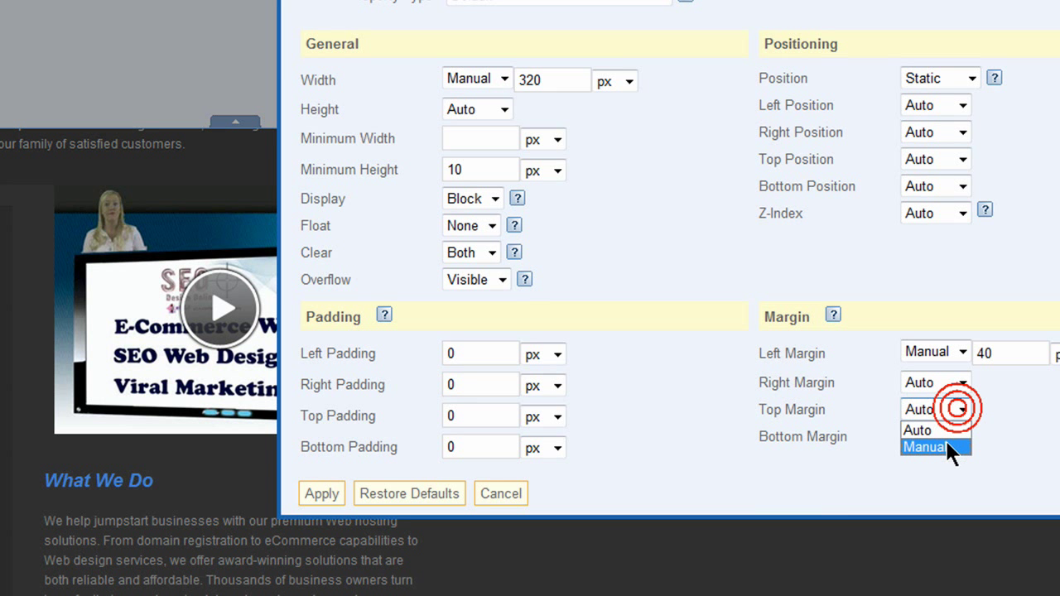
{"action": "left_click", "coordinate": [952, 441]}
{"action": "left_click", "coordinate": [995, 409]}
{"action": "type", "text": "10"}
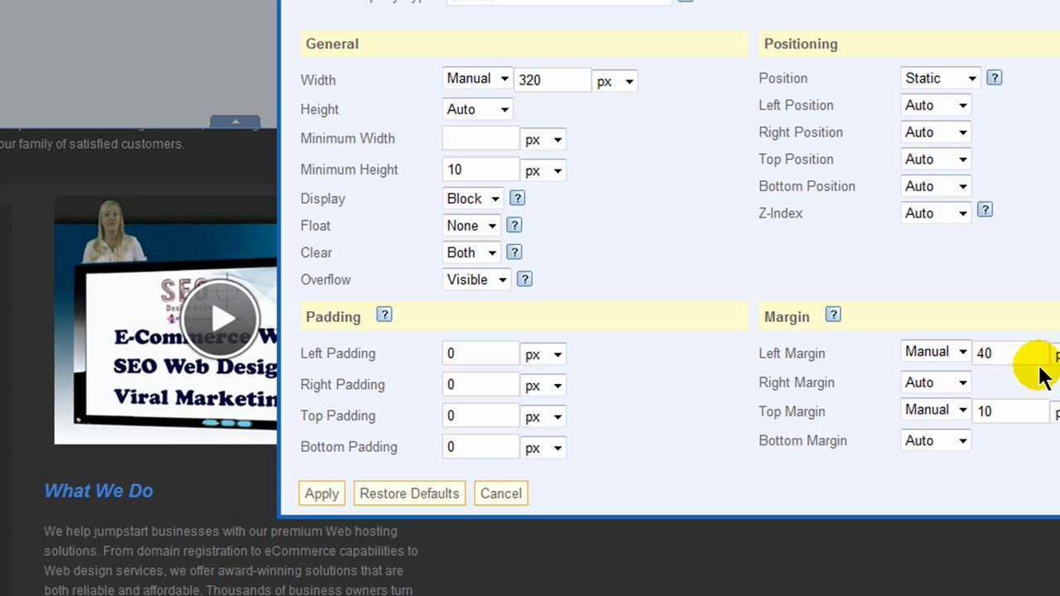
{"action": "key", "text": "BackSpace"}
{"action": "type", "text": "2"}
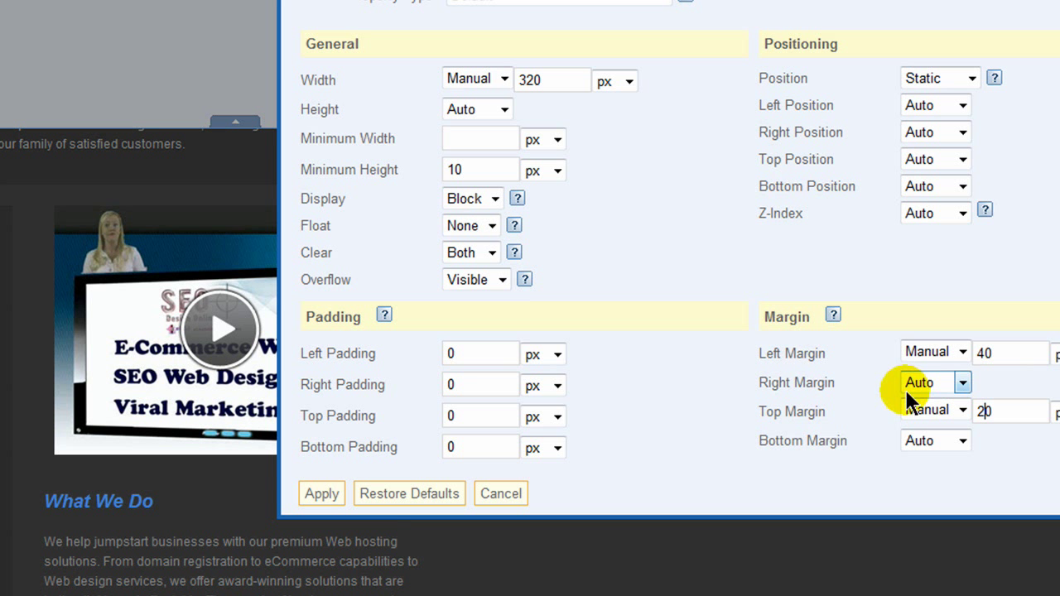
{"action": "left_click", "coordinate": [319, 495]}
- Save the web site and dismiss the save results
{"action": "left_click", "coordinate": [249, 124]}
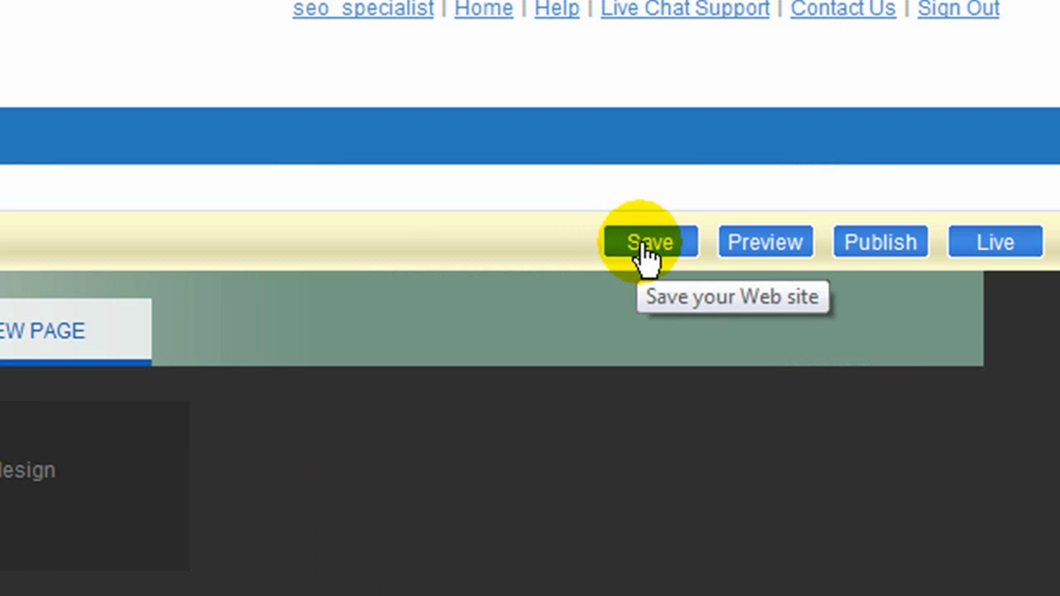
{"action": "left_click", "coordinate": [641, 241]}
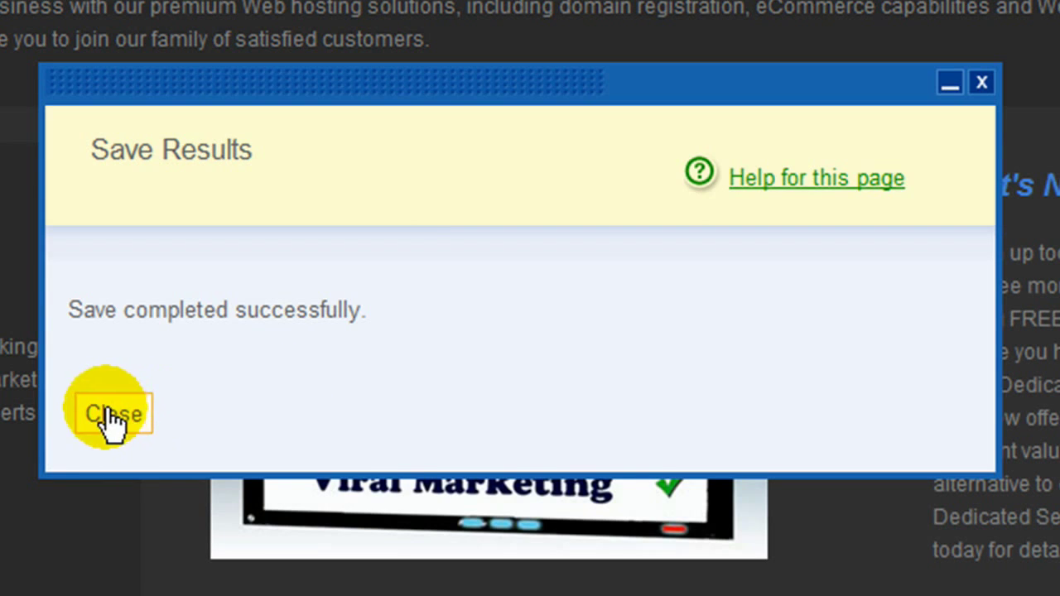
{"action": "left_click", "coordinate": [111, 414]}
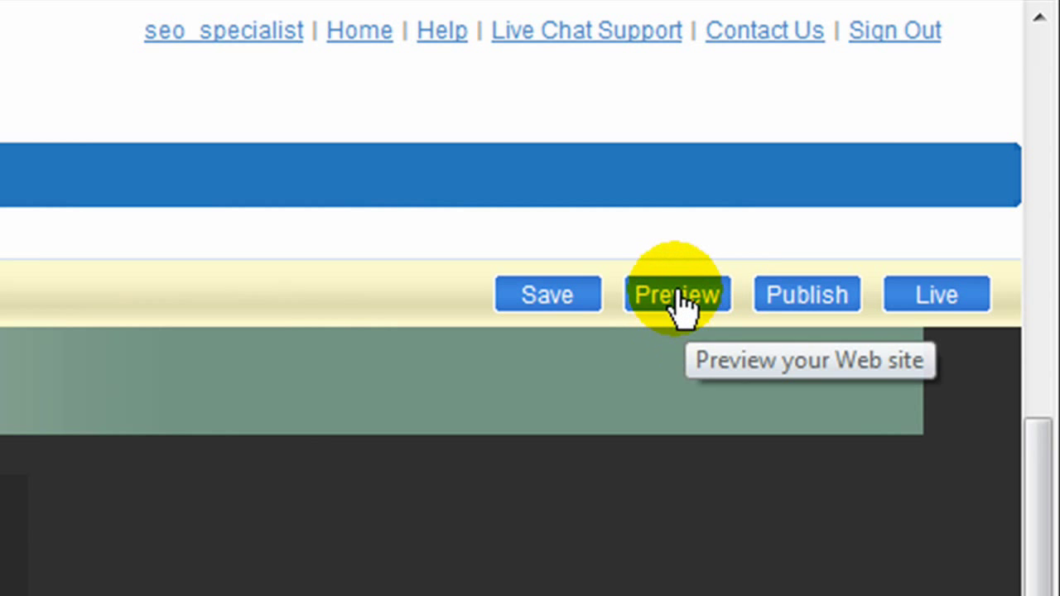
- Generate and open the web site preview, and play the Flash video to check its playback and placement on the Home page
{"action": "left_click", "coordinate": [677, 285]}
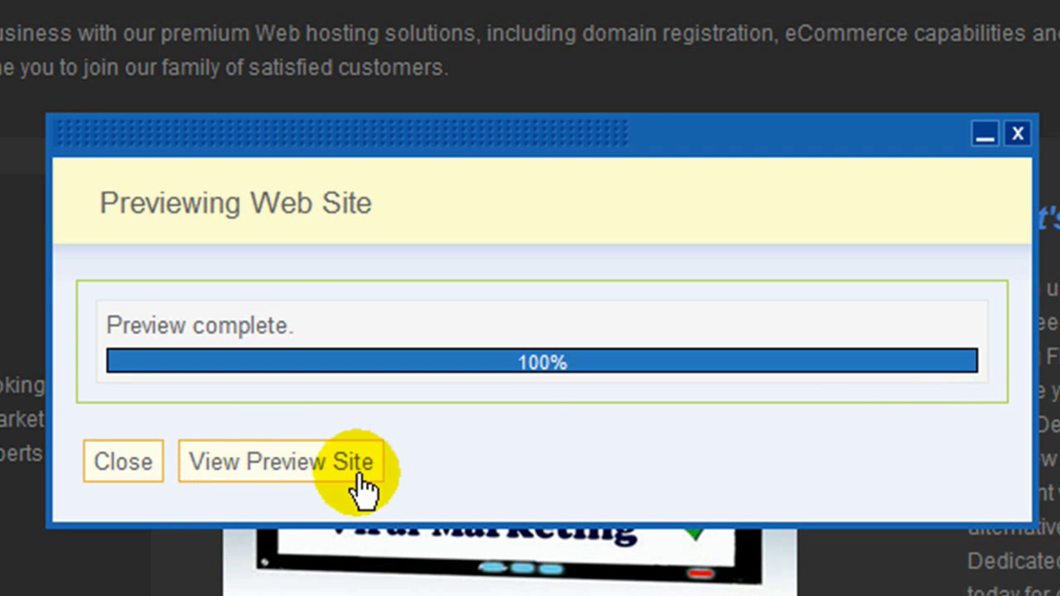
{"action": "left_click", "coordinate": [269, 462]}
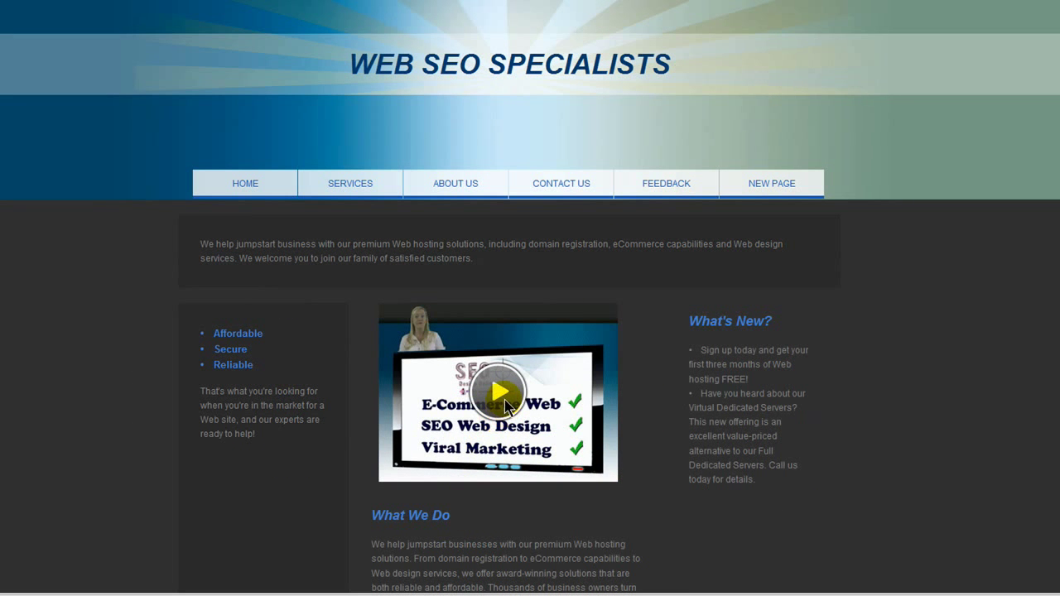
{"action": "left_click", "coordinate": [502, 393]}
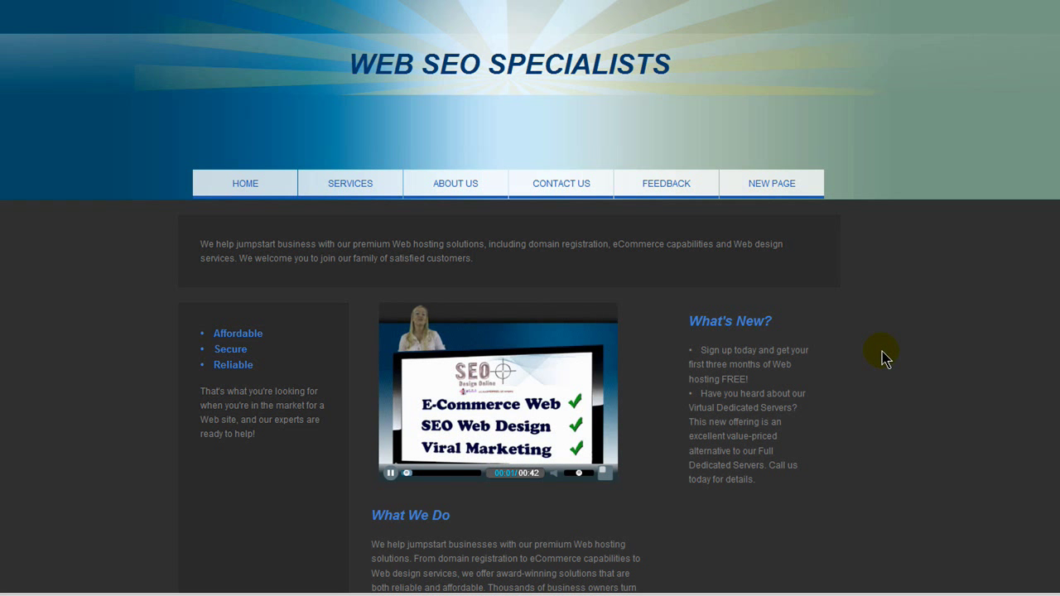
{"action": "scroll", "coordinate": [884, 356], "scroll_direction": "down", "scroll_amount": 2}
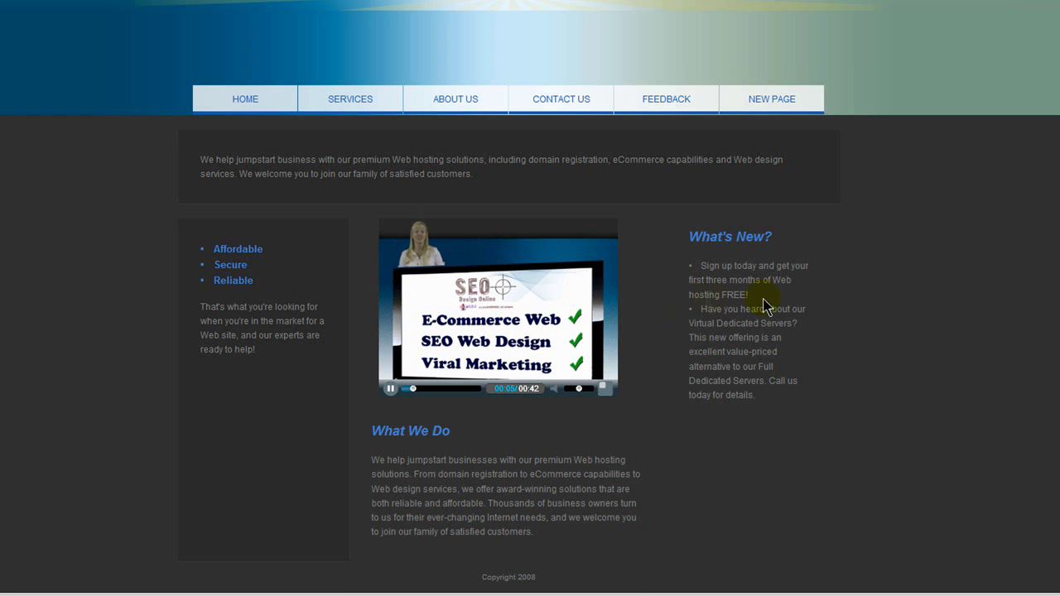
{"action": "scroll", "coordinate": [955, 313], "scroll_direction": "up", "scroll_amount": 2}
{"action": "scroll", "coordinate": [956, 309], "scroll_direction": "down", "scroll_amount": 2}
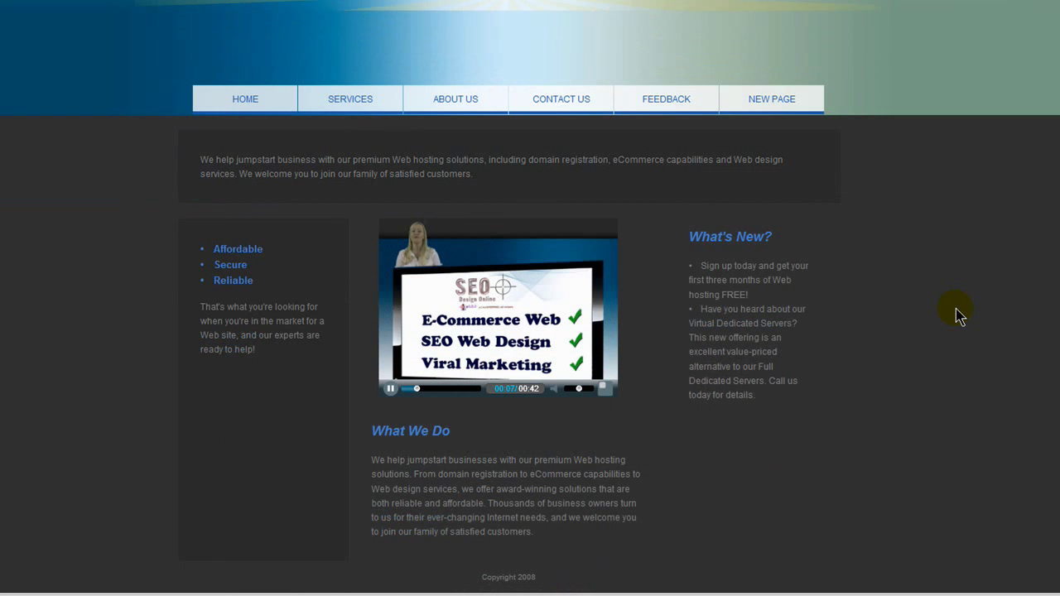
{"action": "scroll", "coordinate": [956, 308], "scroll_direction": "up", "scroll_amount": 2}
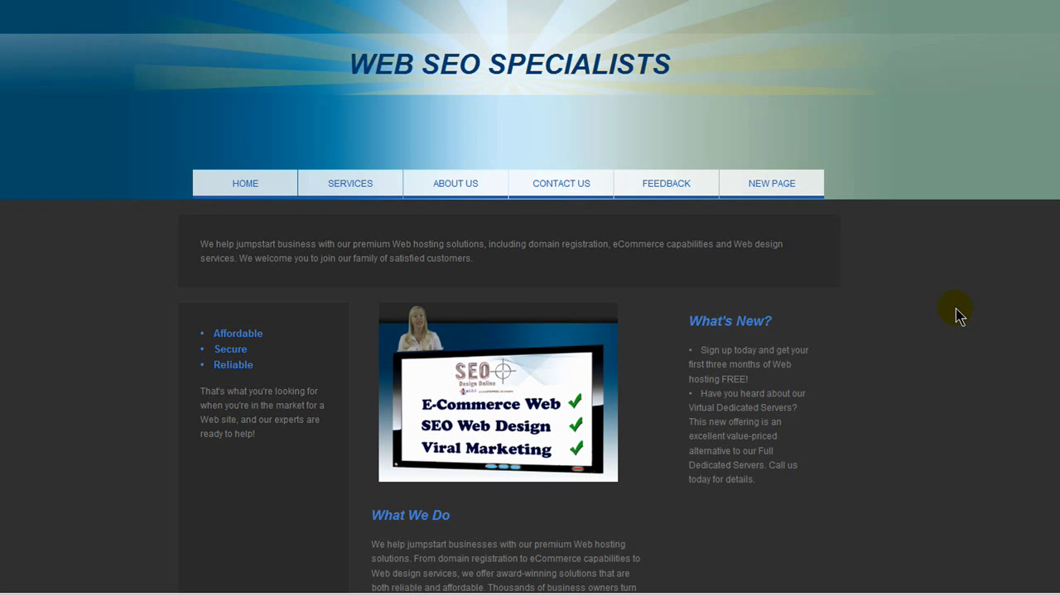
{"action": "mouse_move", "coordinate": [494, 344]}
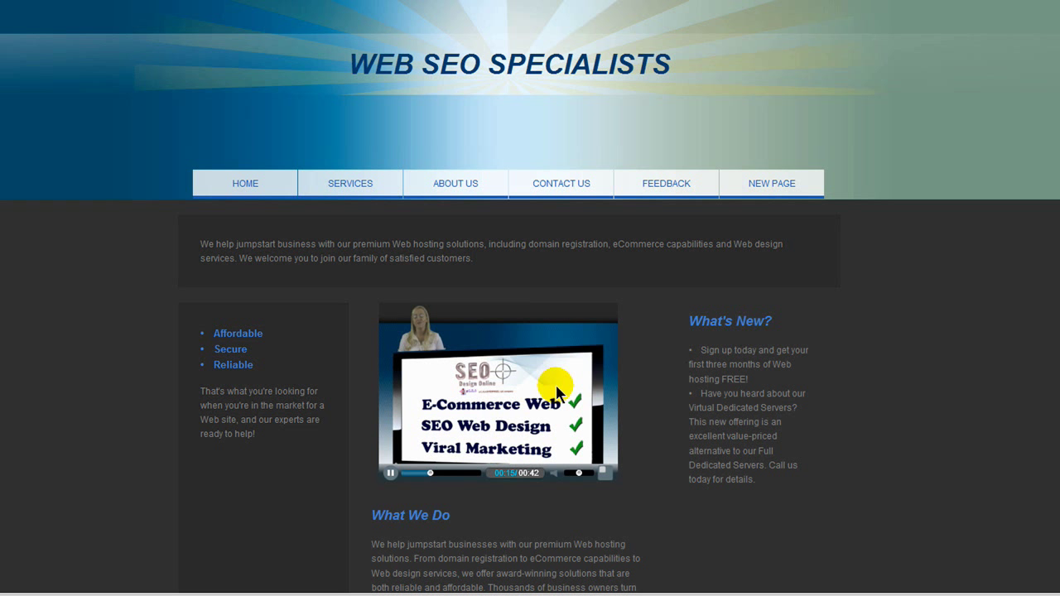